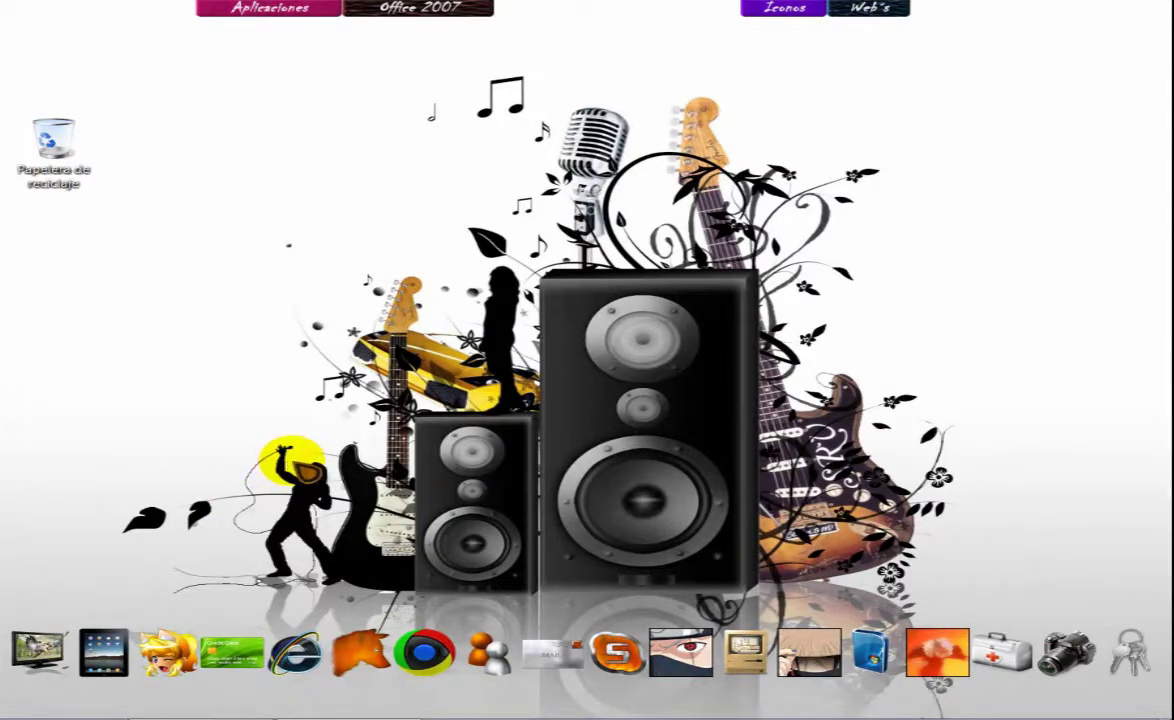
- Open the Visor de eventos from the Herramientas administrativas under Sistema y seguridad in the Panel de control
click(28, 703)
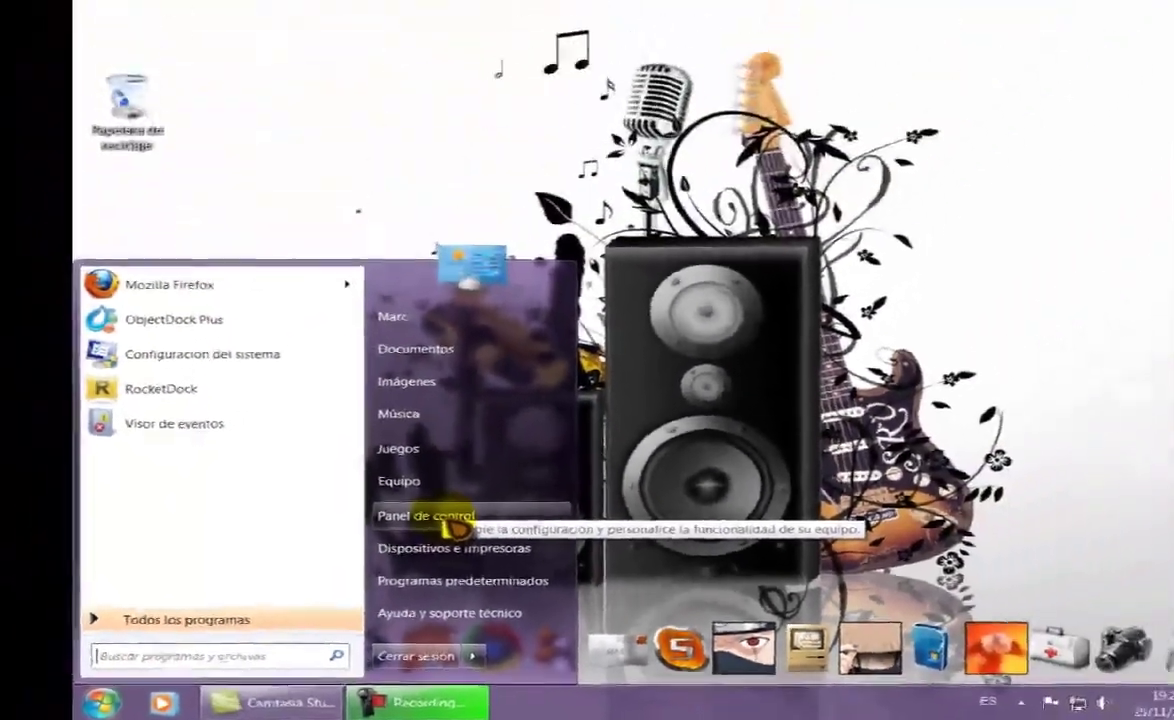
click(520, 405)
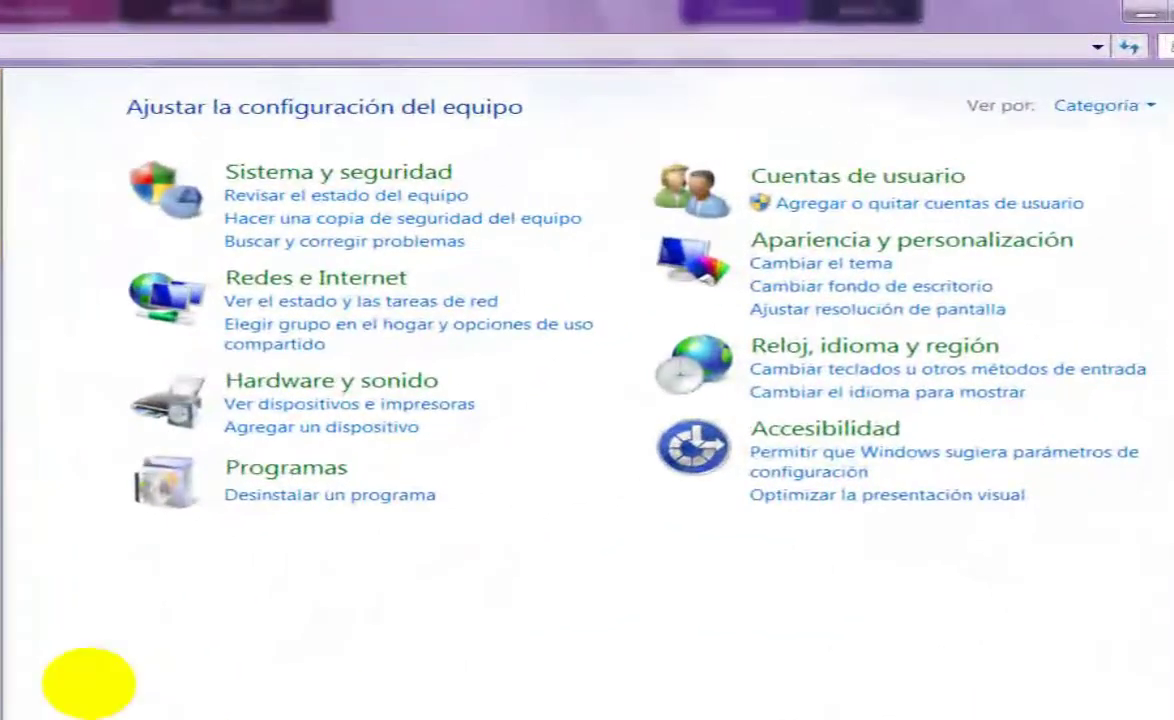
click(300, 195)
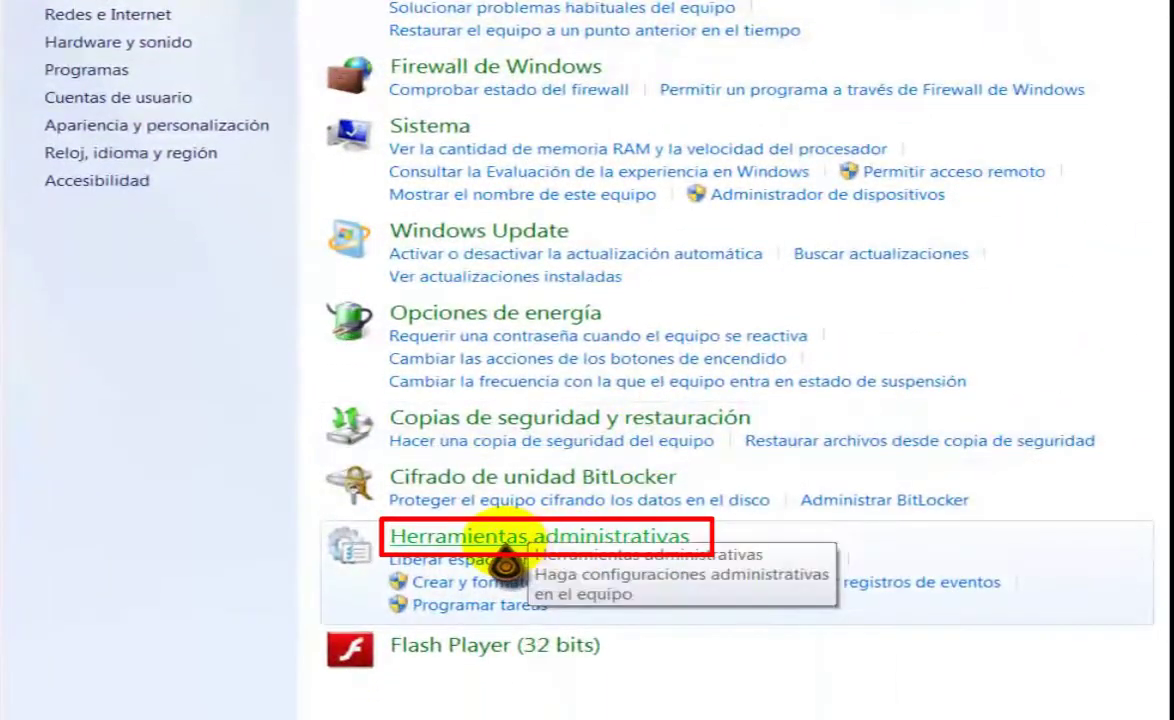
click(506, 552)
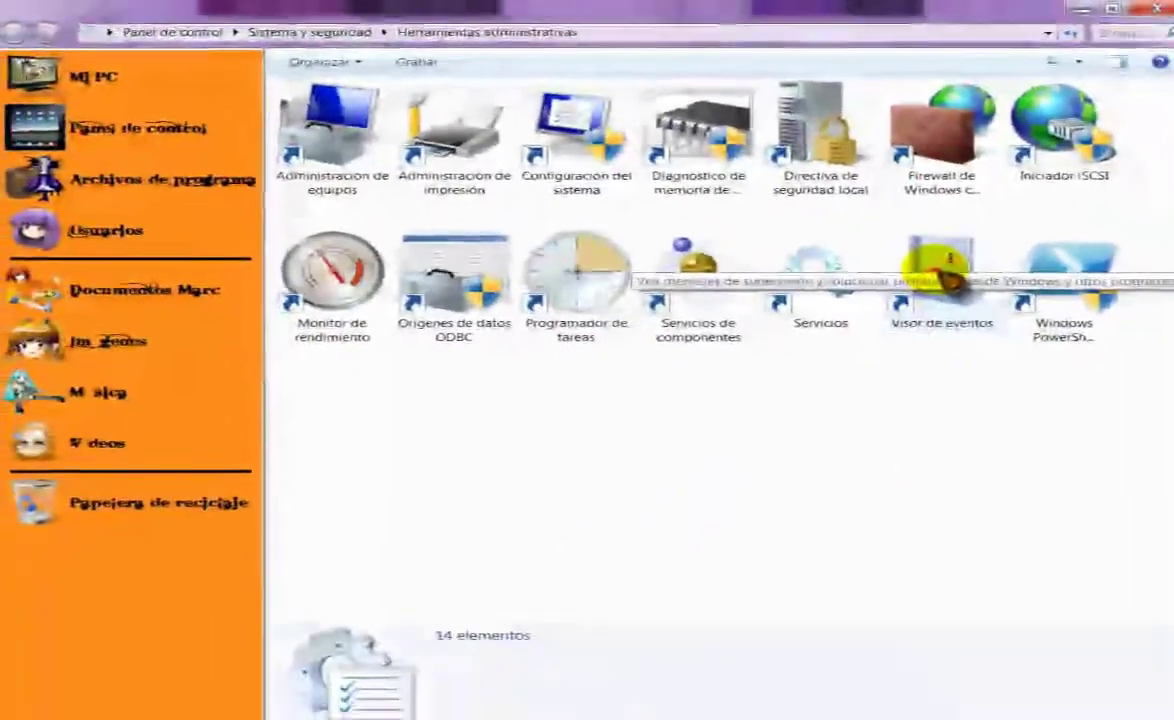
click(942, 275)
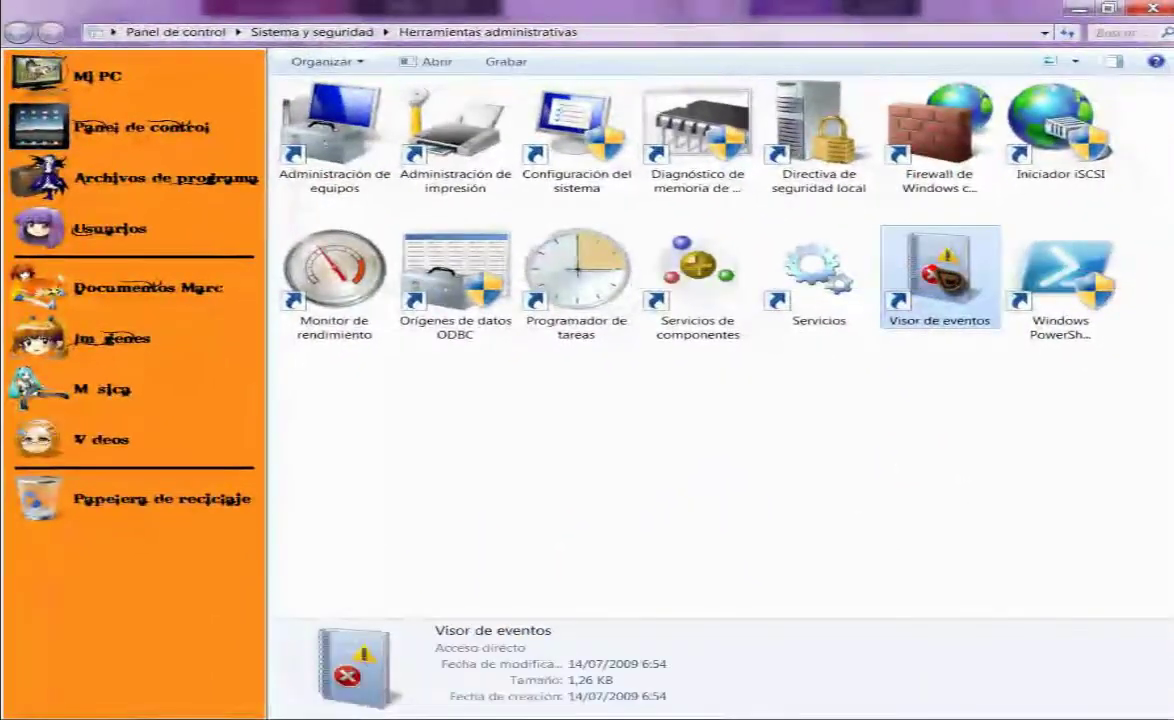
double_click(932, 265)
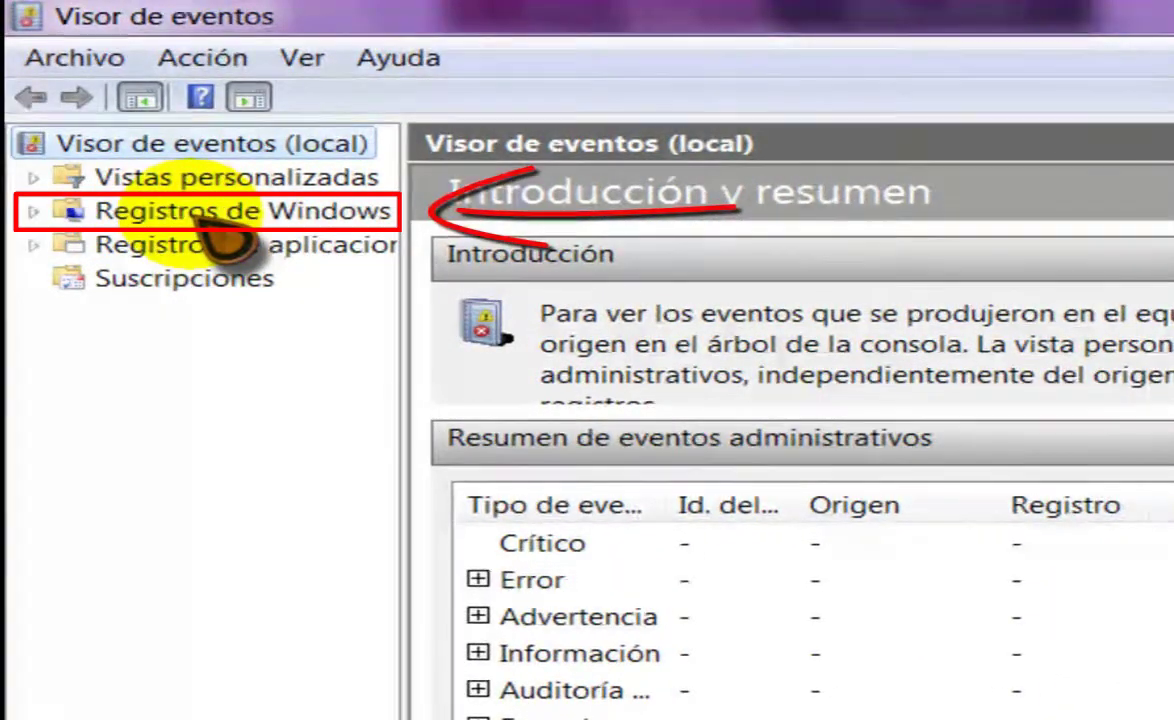
- Expand Registros de Windows and open the Aplicación log
click(208, 218)
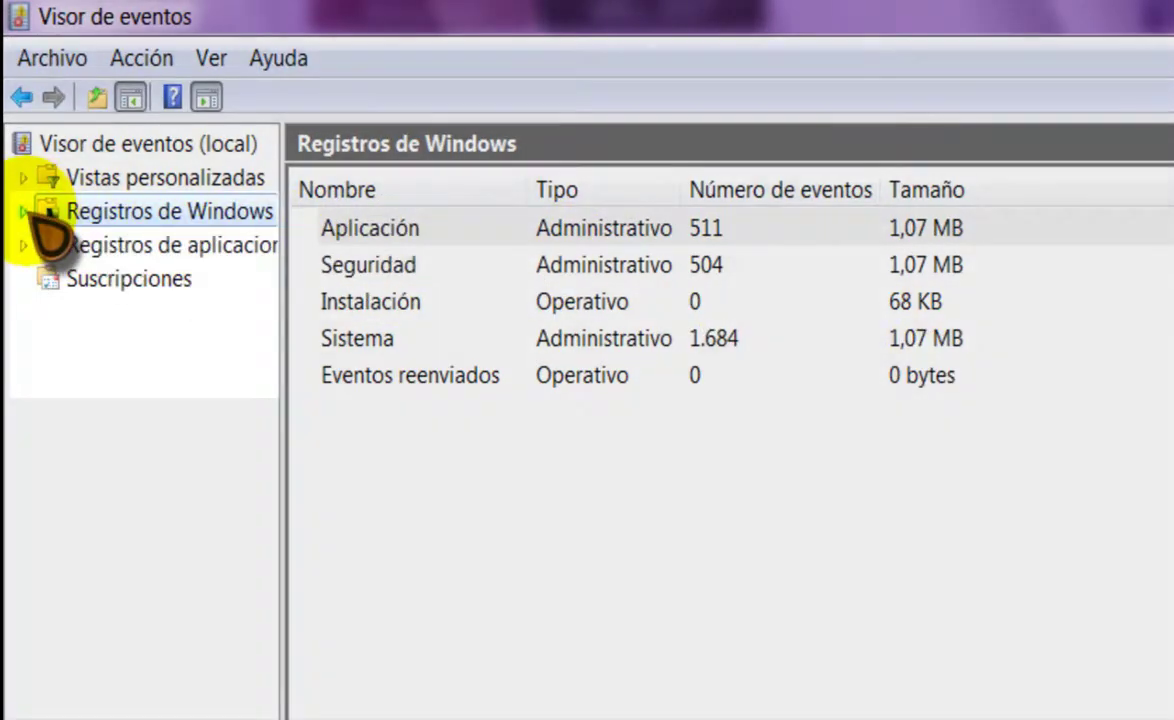
click(24, 211)
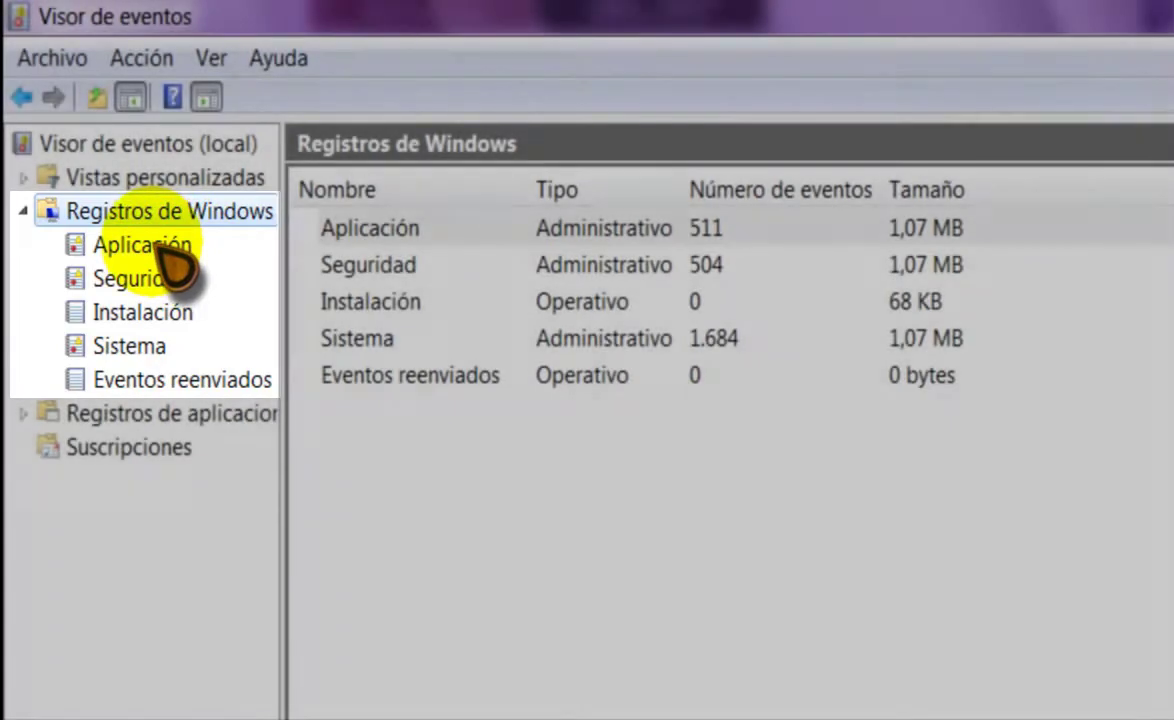
click(155, 246)
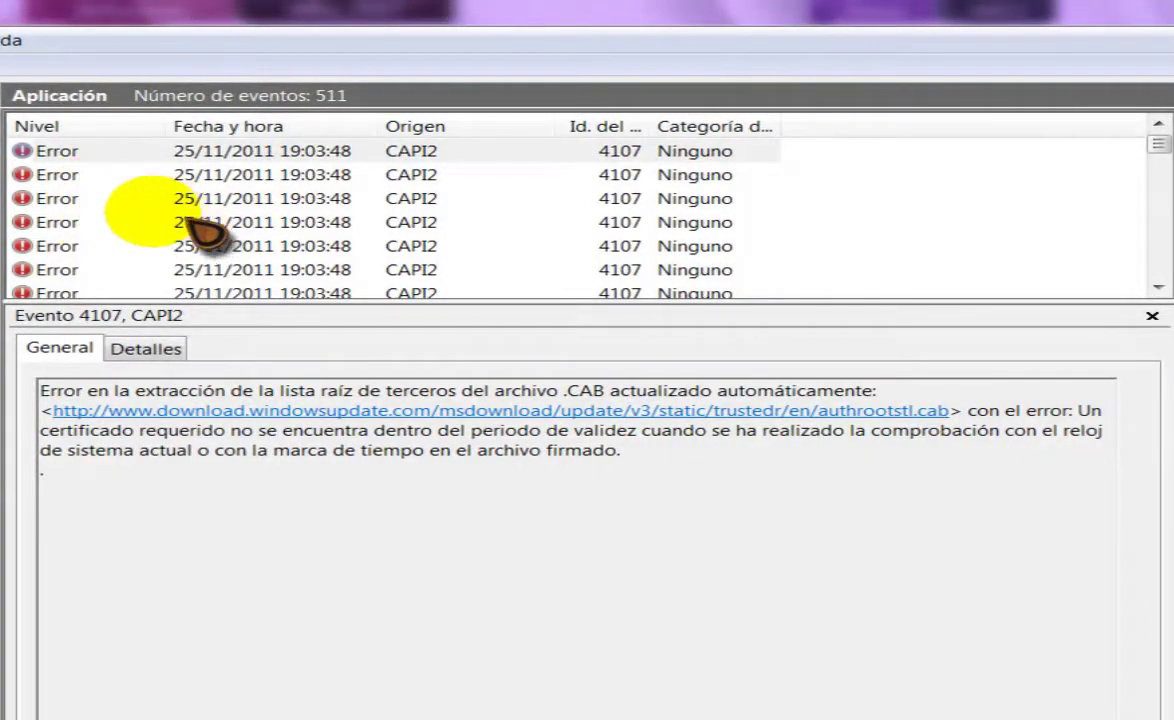
- Inspect the first CAPI2 error's detailed view with its System data expanded, and return to its general description
click(67, 153)
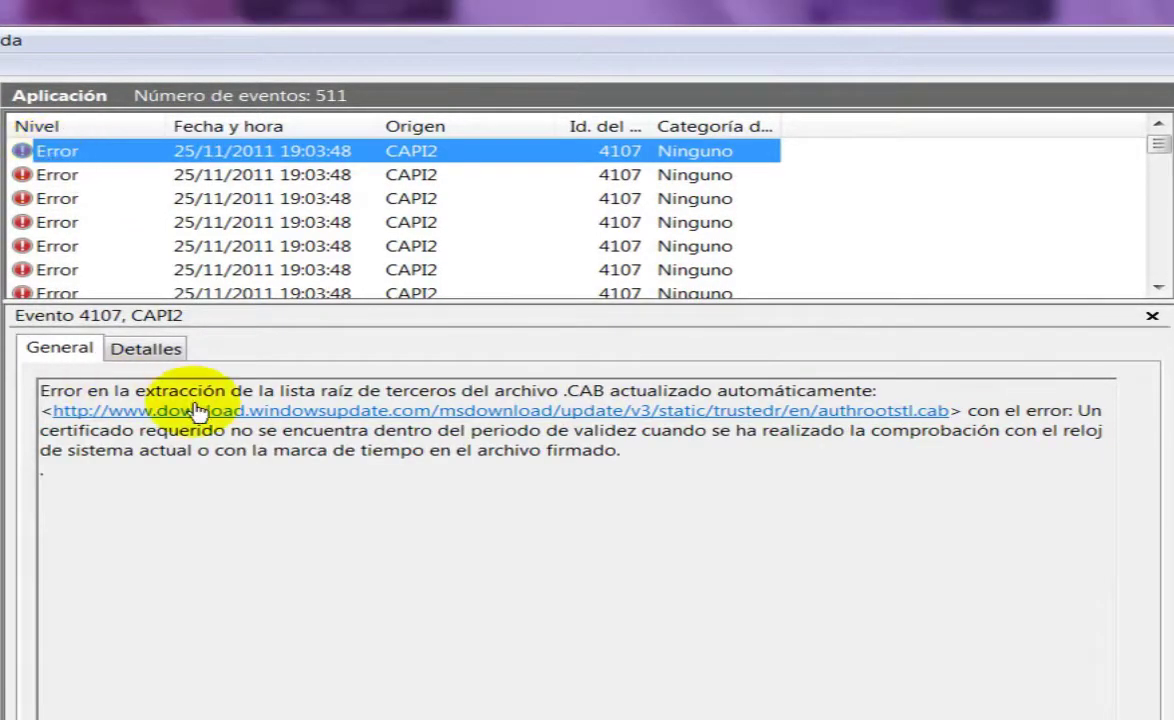
click(150, 345)
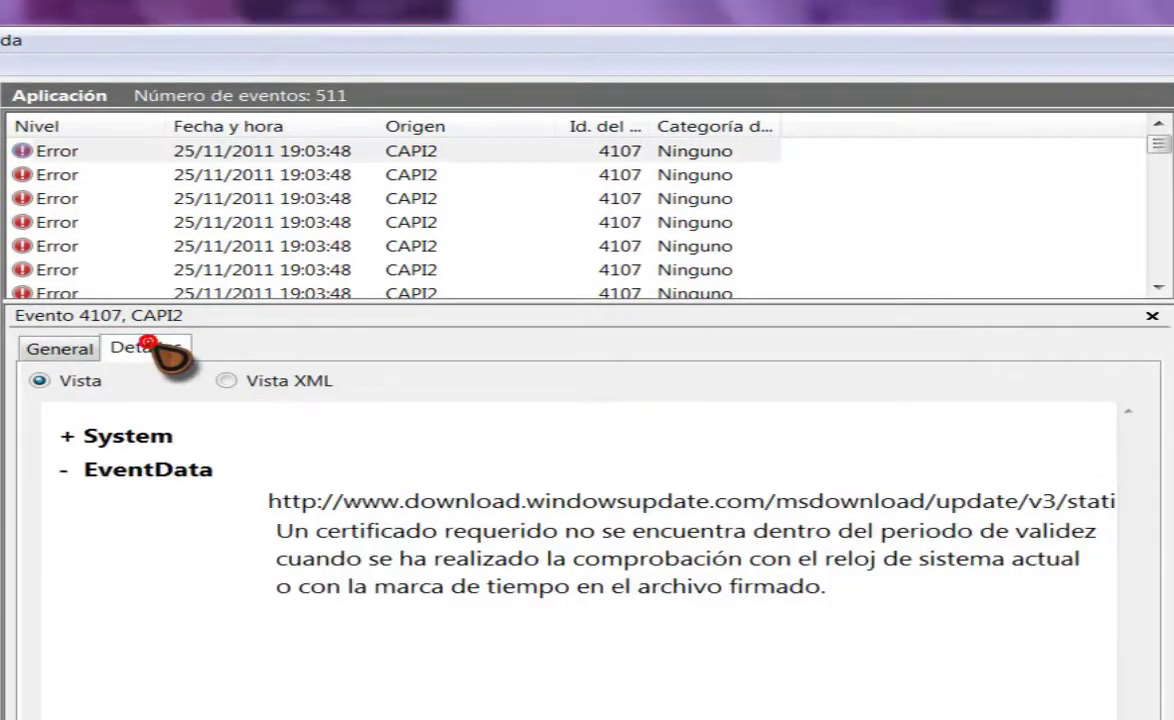
click(68, 436)
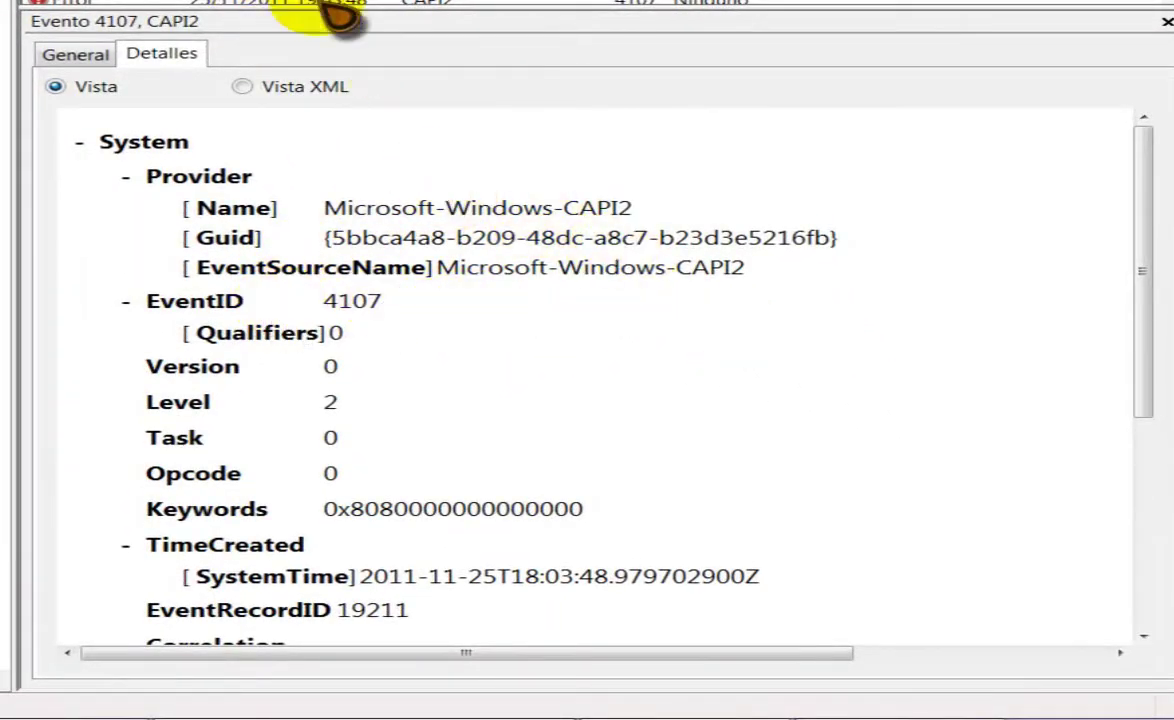
click(66, 53)
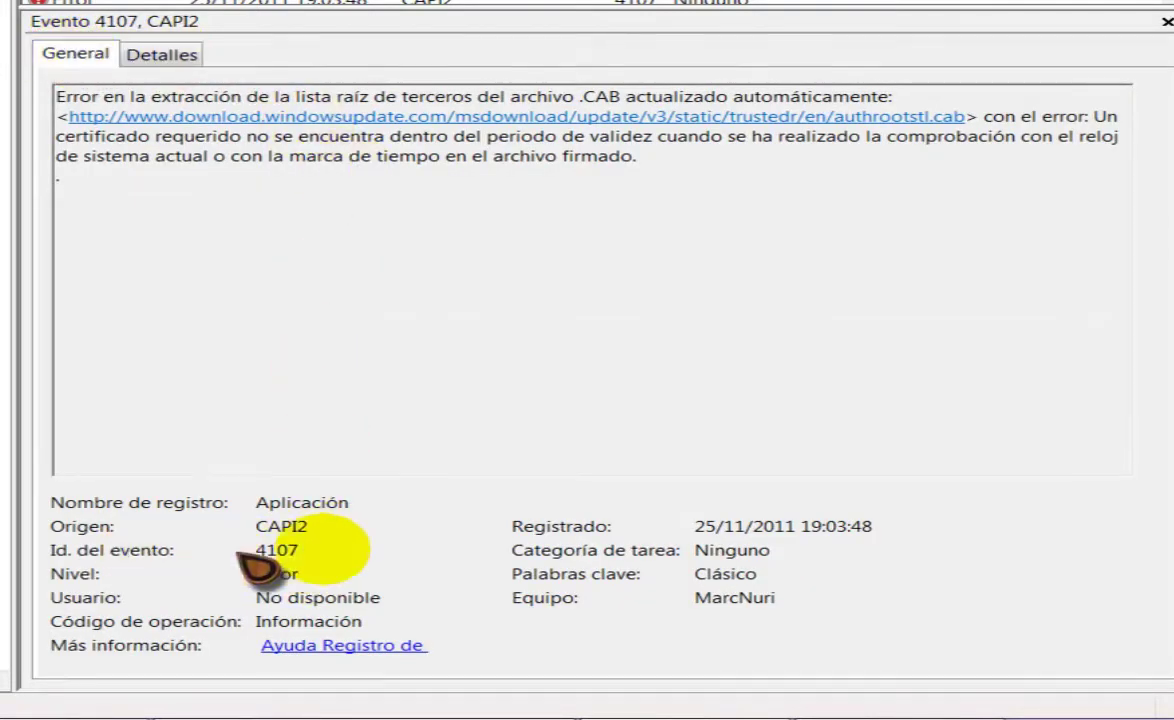
- Open the online help for the CAPI2 error, agreeing to send the event information, and show the browser page full screen
click(353, 650)
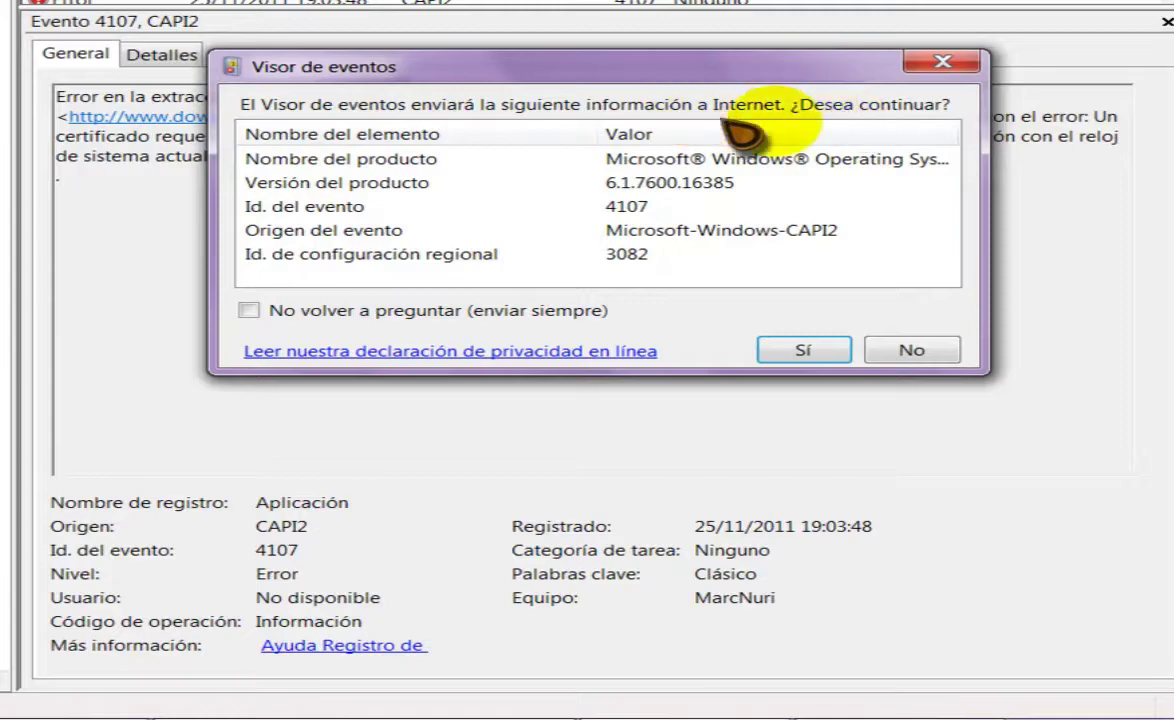
click(806, 352)
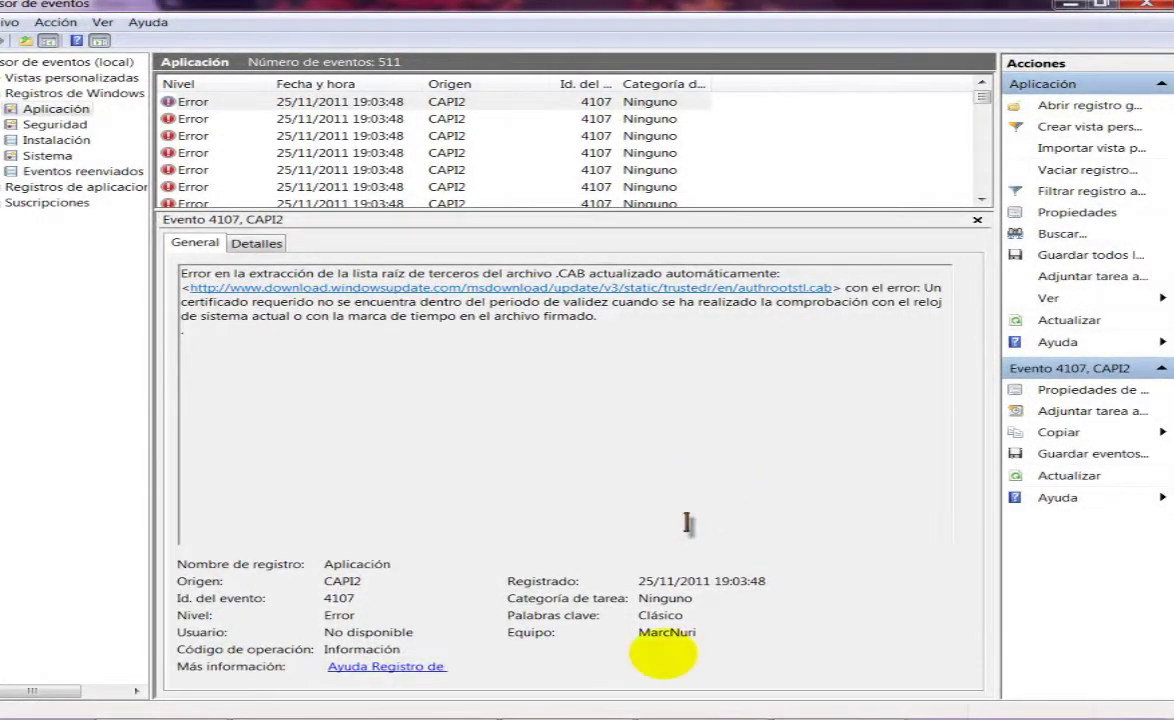
mouse_move(405, 660)
click(806, 703)
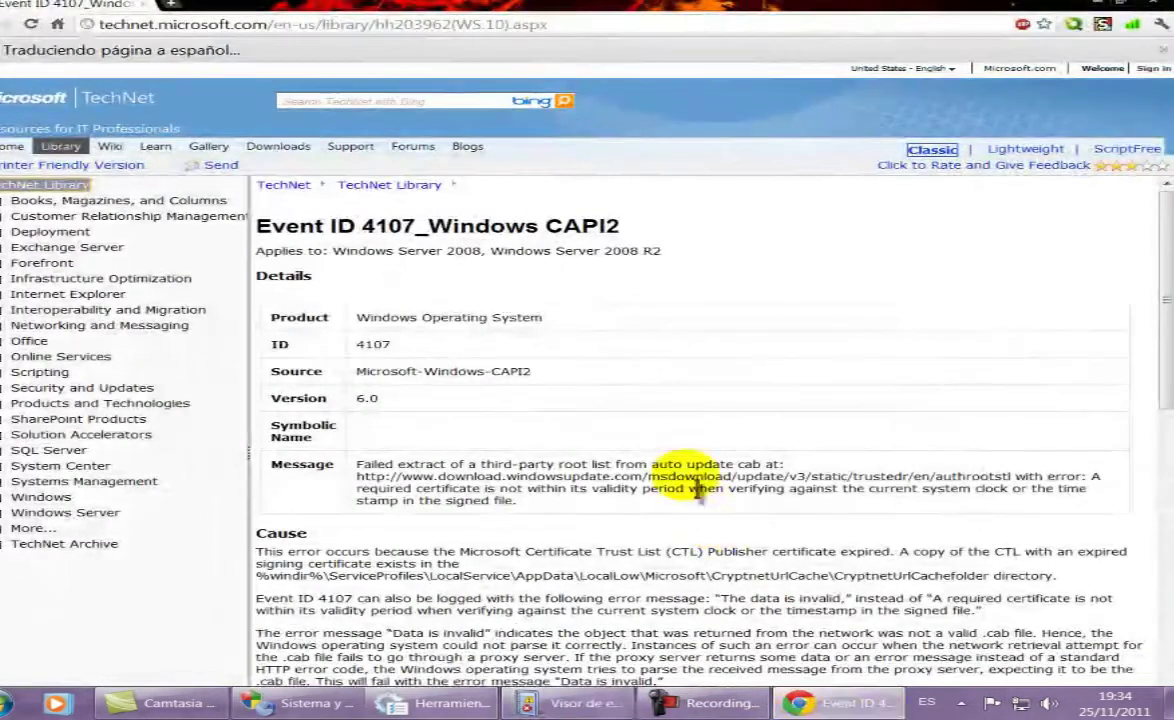
key(F11)
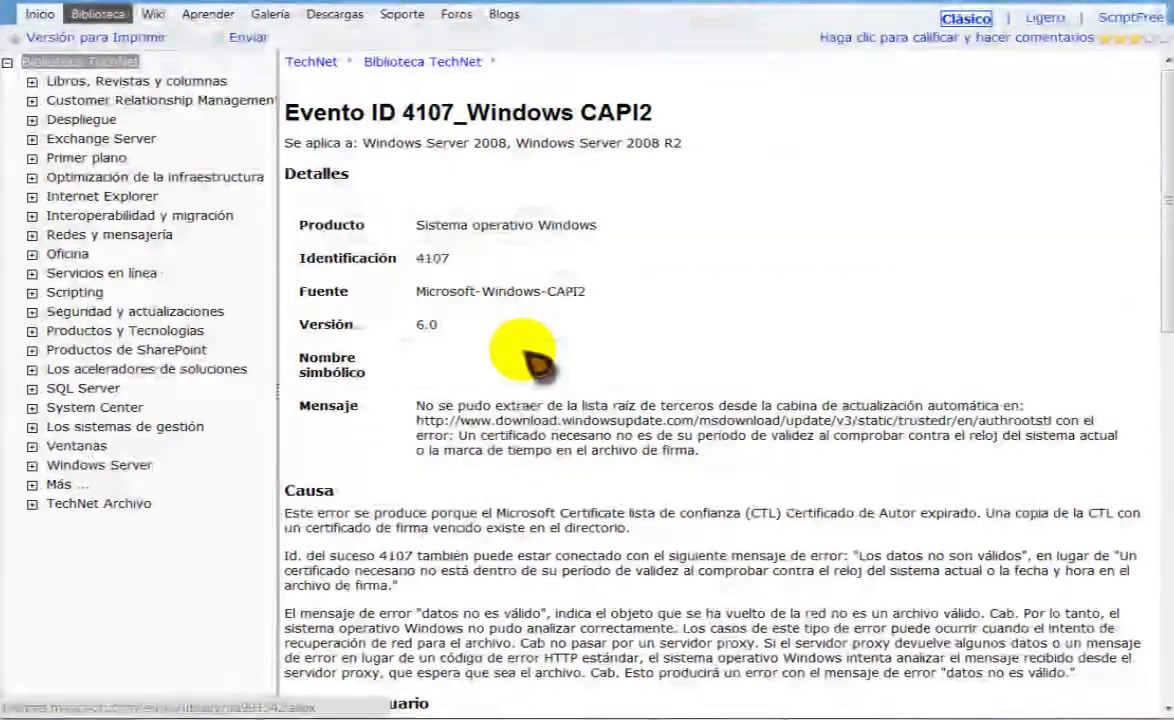
- Read the TechNet article on event 4107, examining its source, message, cause and recommended user action
drag(592, 292, 432, 289)
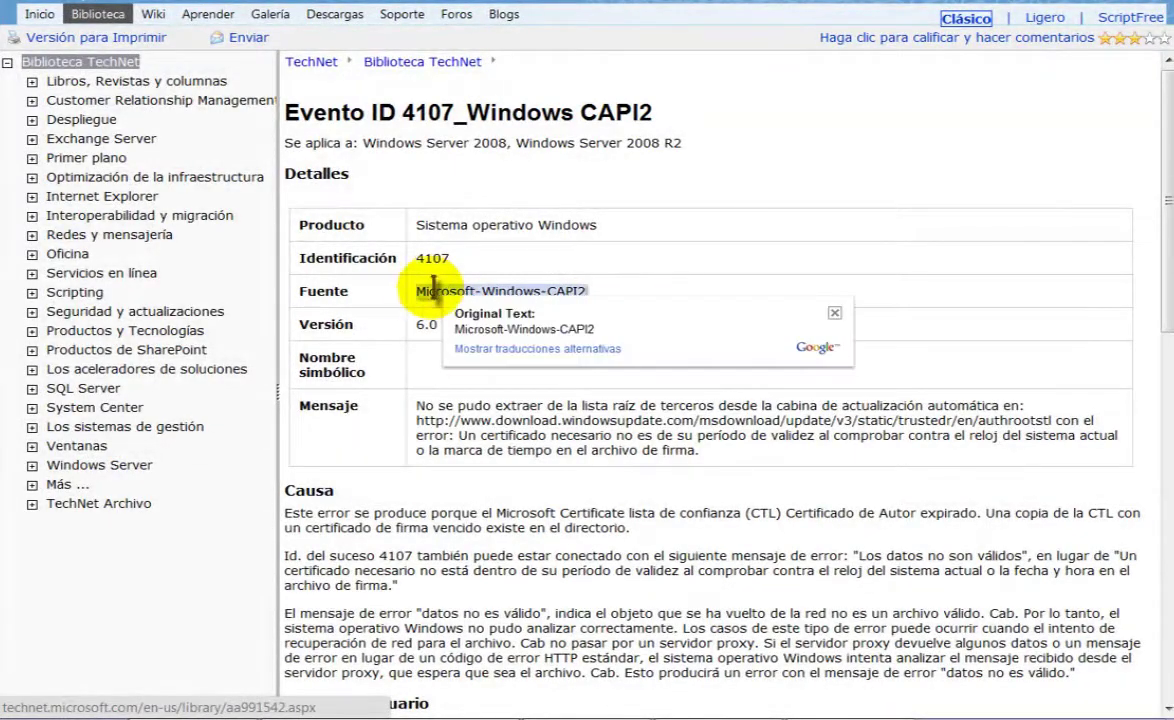
click(425, 328)
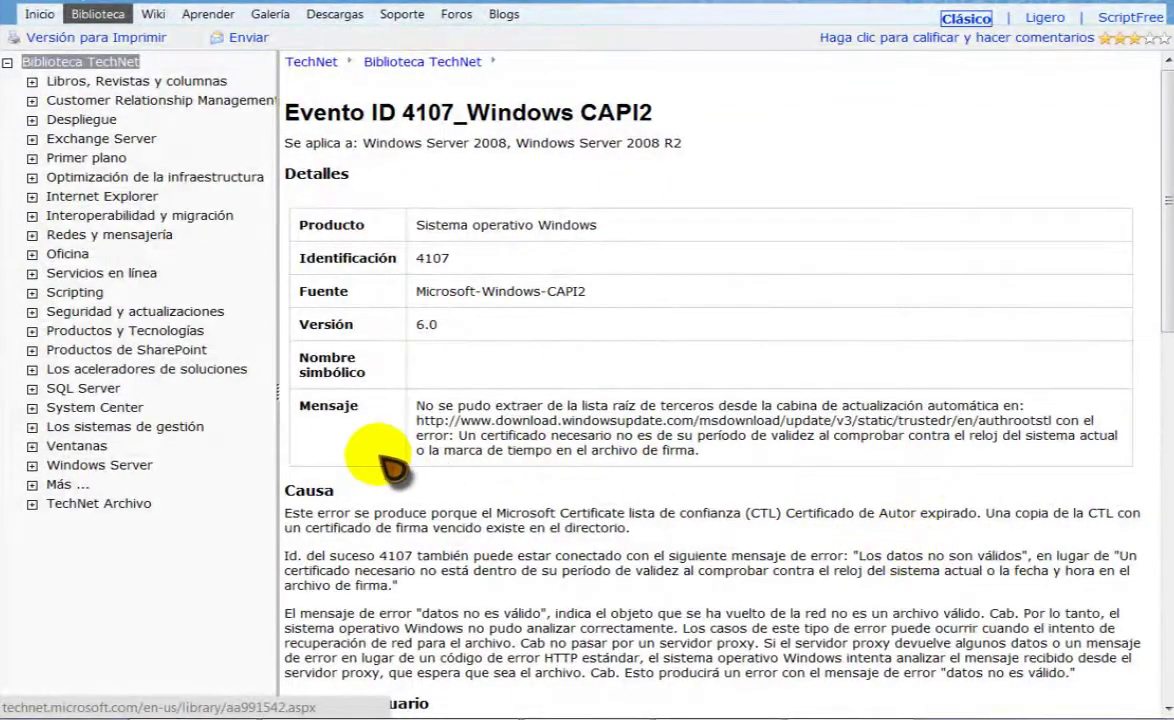
scroll(383, 440, down, 3)
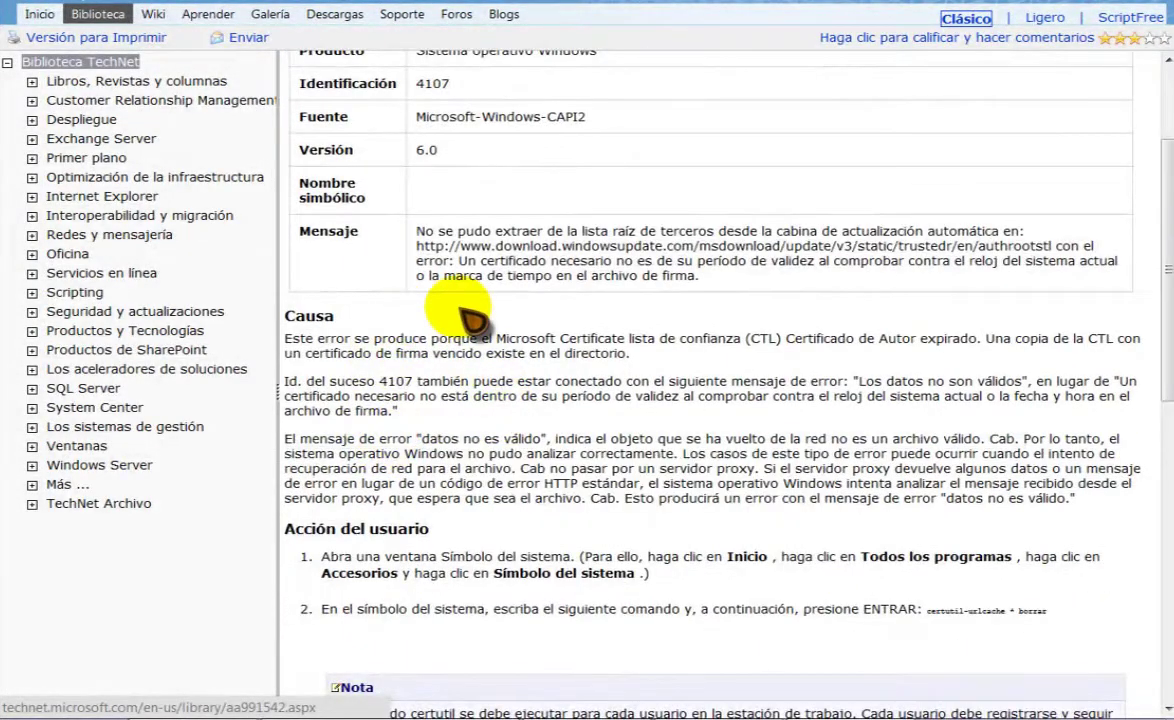
scroll(420, 285, up, 3)
mouse_move(445, 410)
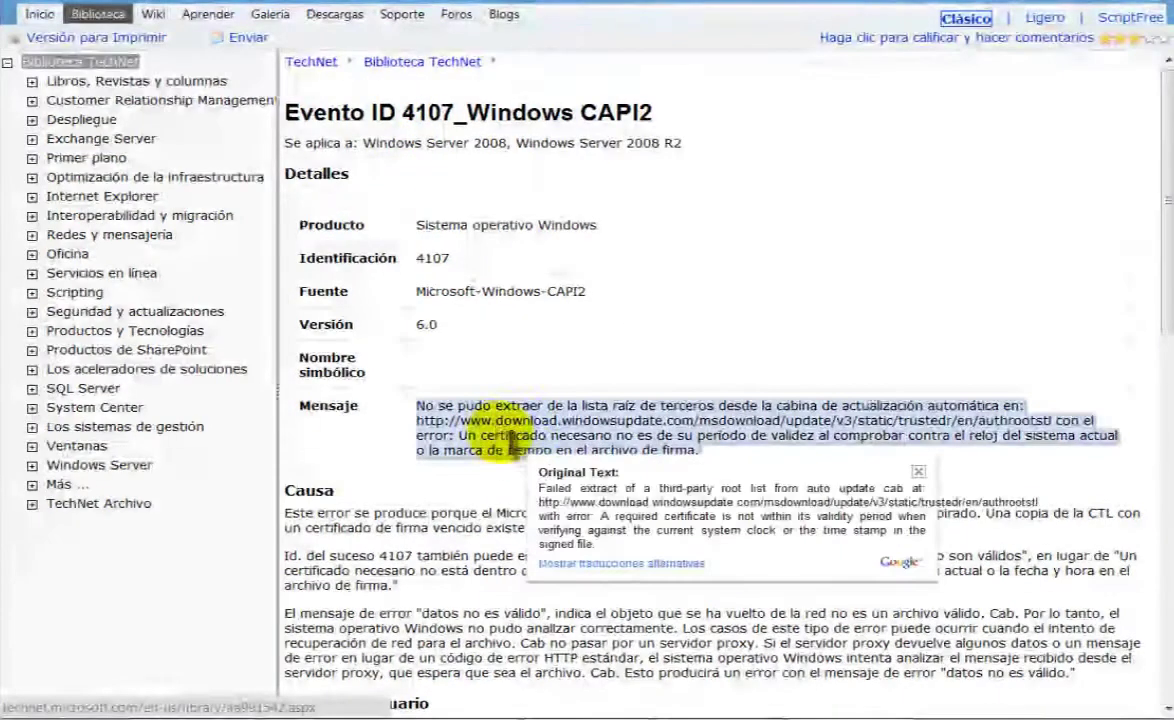
scroll(400, 432, down, 1)
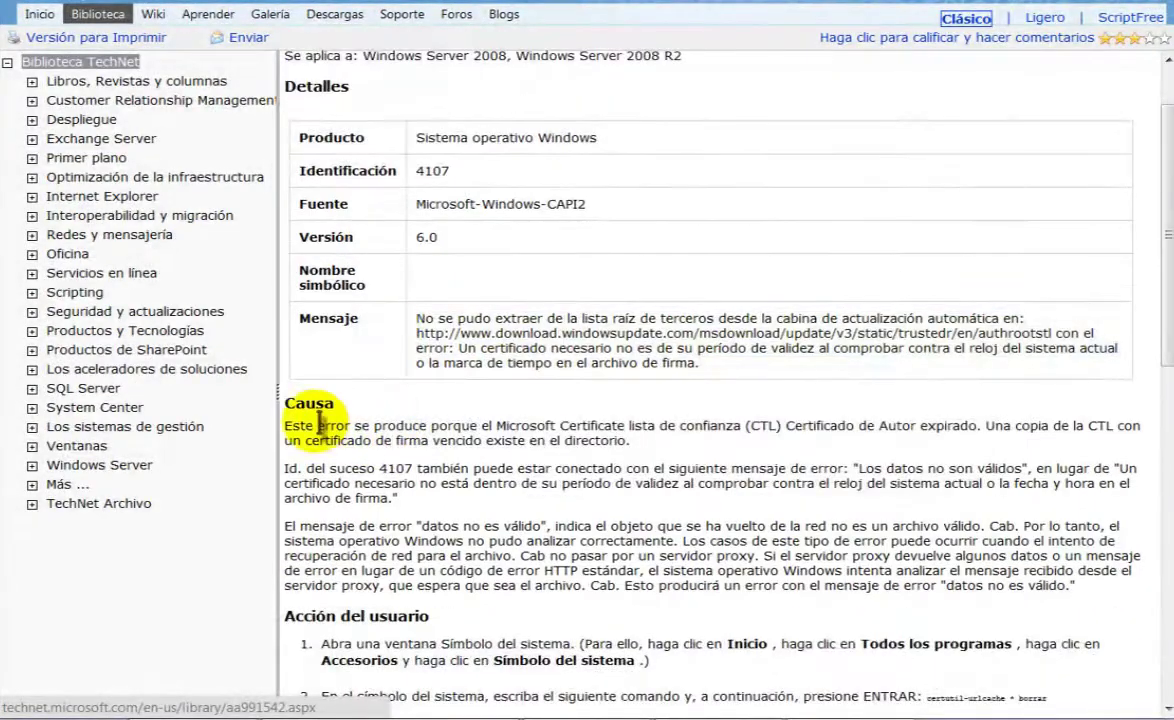
mouse_move(358, 445)
scroll(358, 445, down, 1)
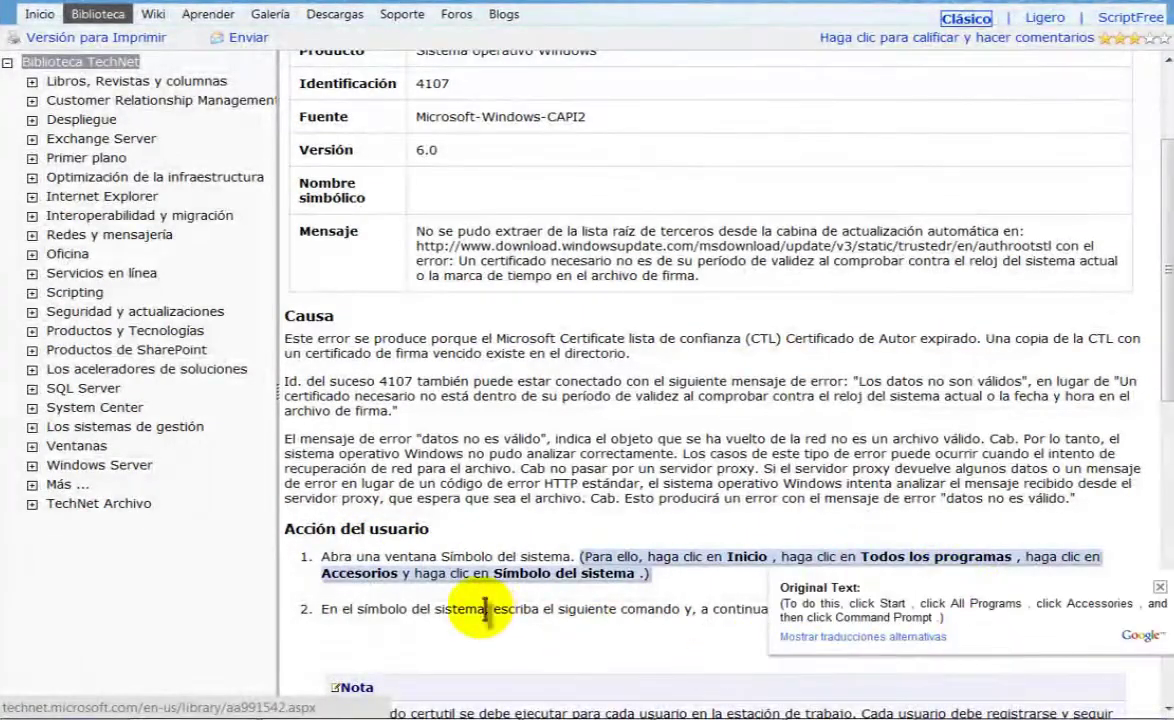
mouse_move(478, 568)
scroll(478, 568, down, 1)
scroll(478, 568, down, 1)
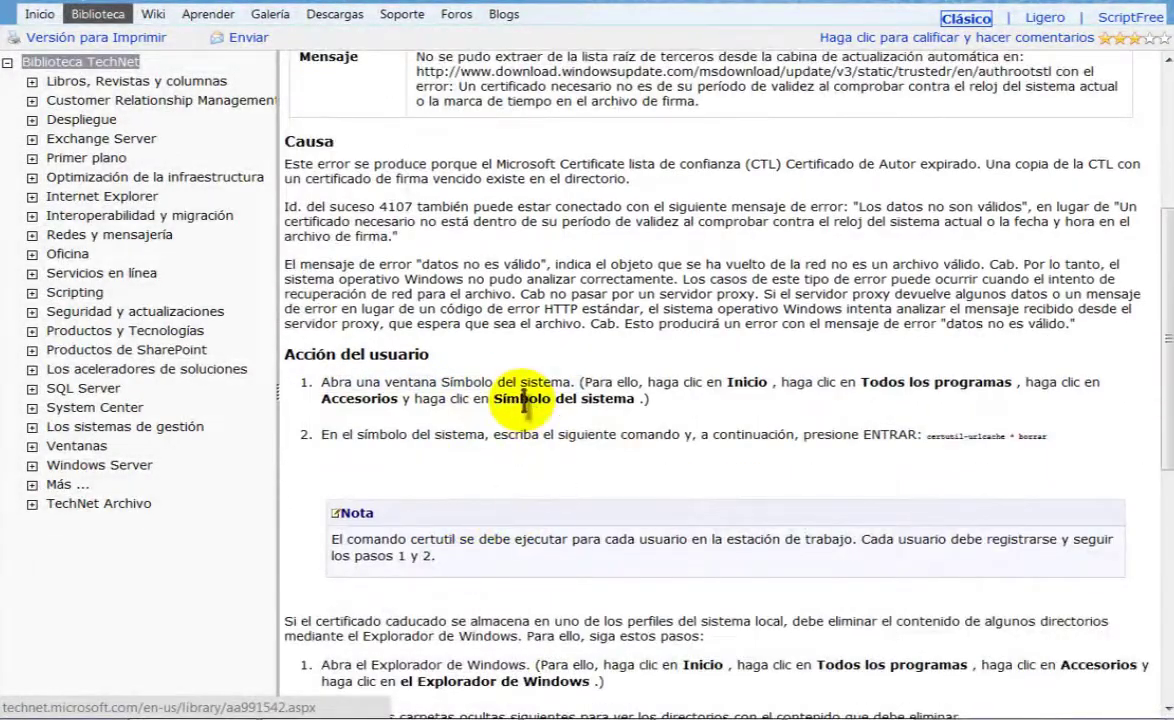
mouse_move(521, 405)
scroll(437, 458, up, 4)
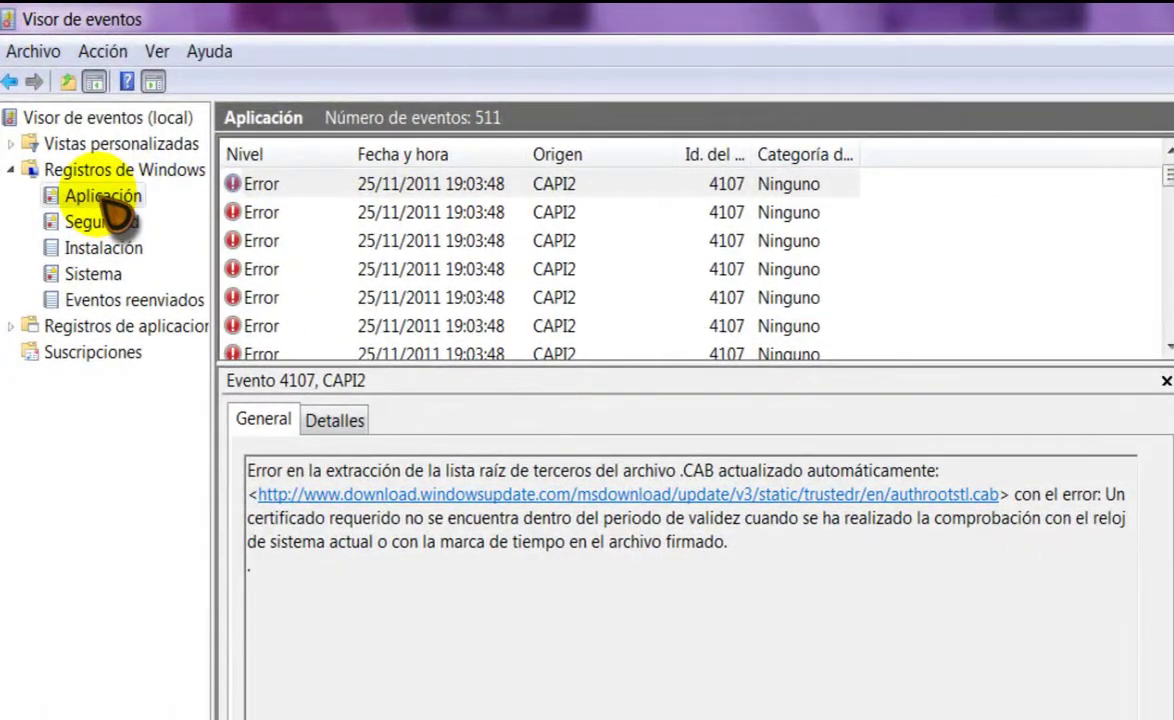
- Return to the Visor de eventos and clear the Aplicación log without saving its contents
right_click(100, 197)
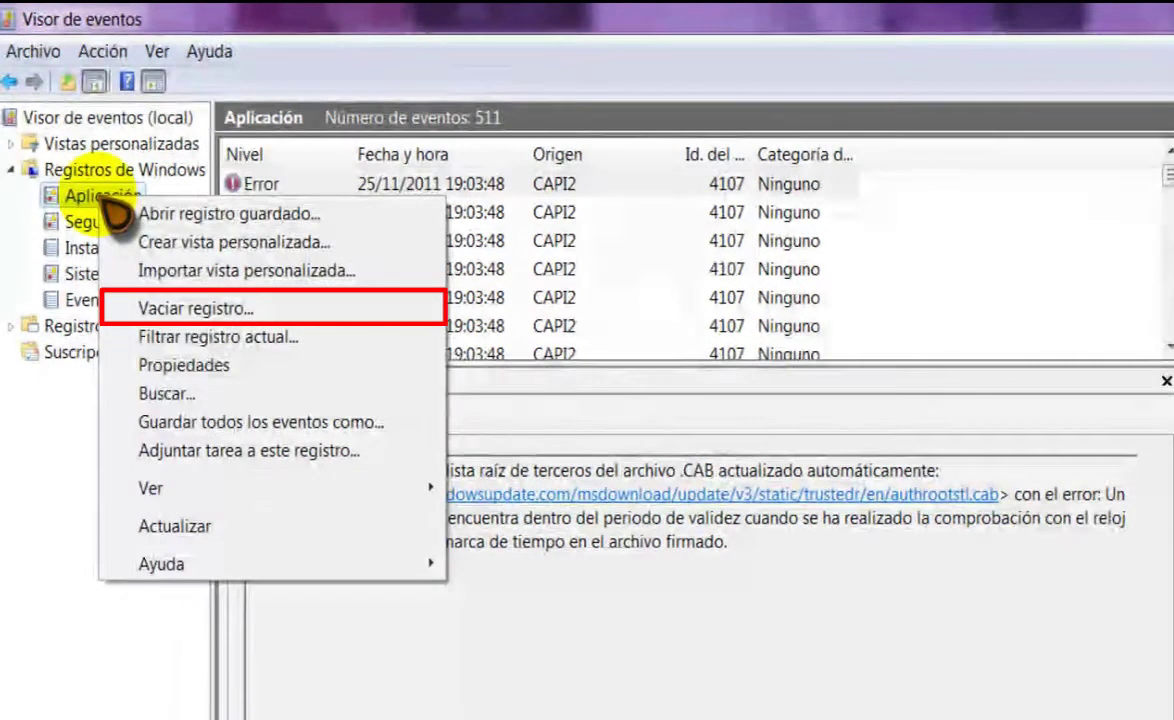
click(185, 316)
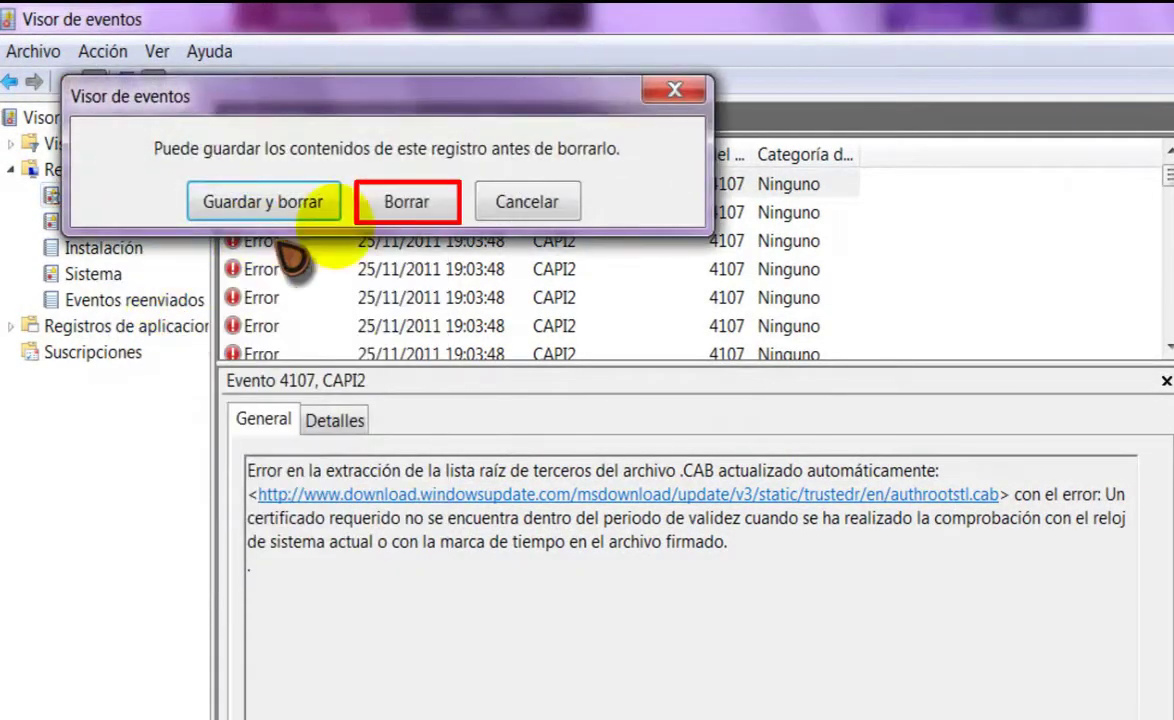
click(408, 201)
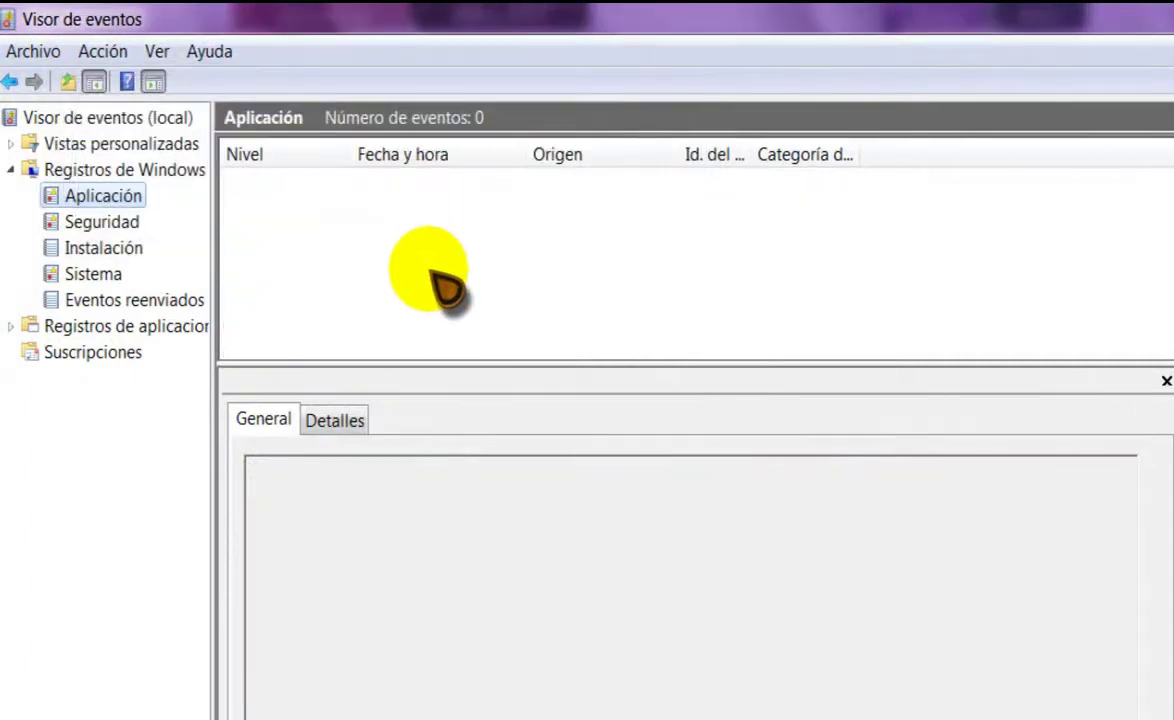
- Open the Seguridad log and clear it without saving its contents
click(105, 222)
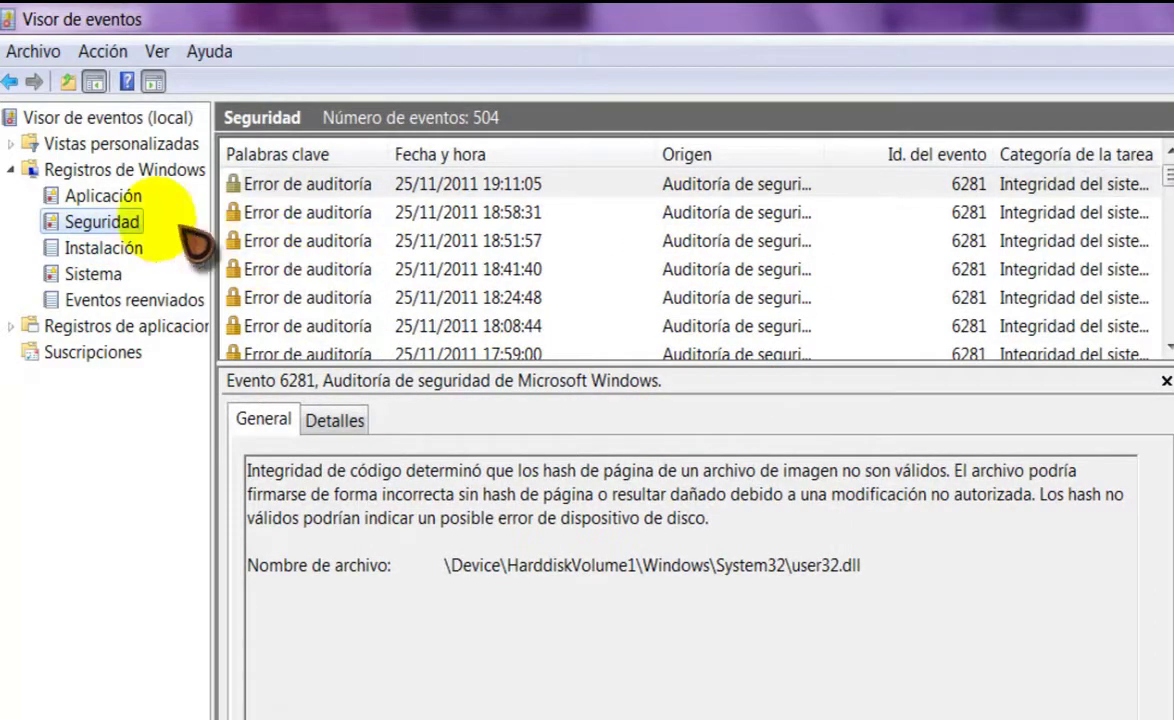
right_click(97, 237)
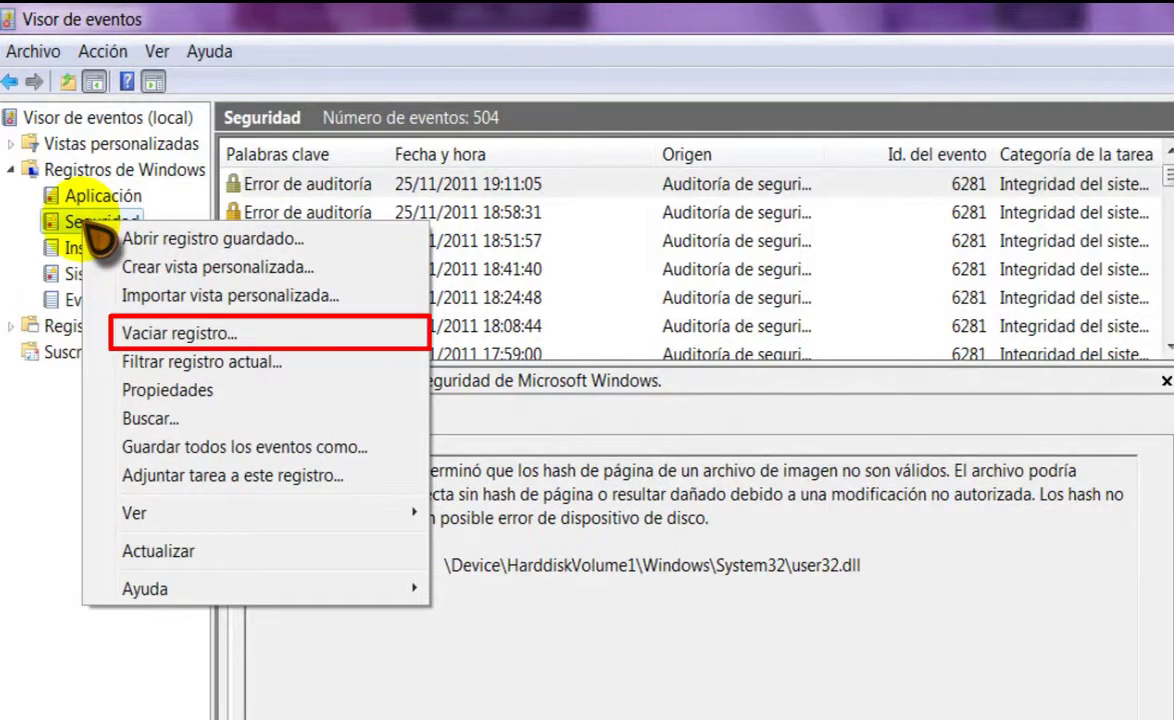
click(135, 334)
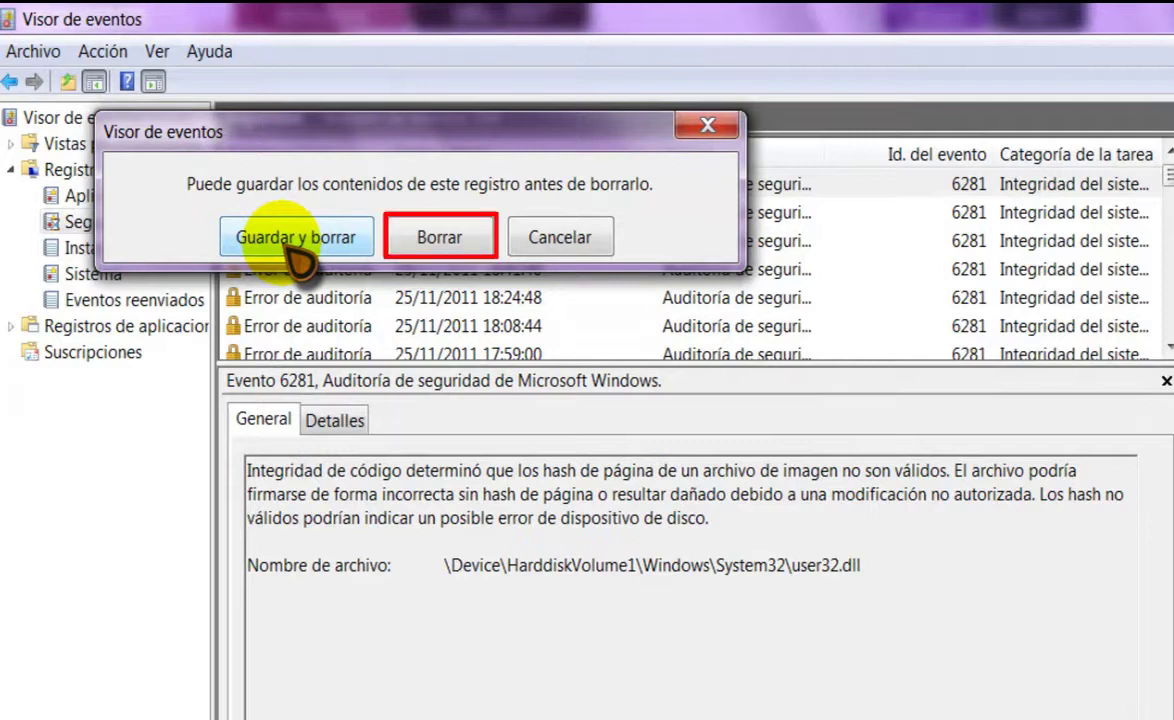
click(441, 237)
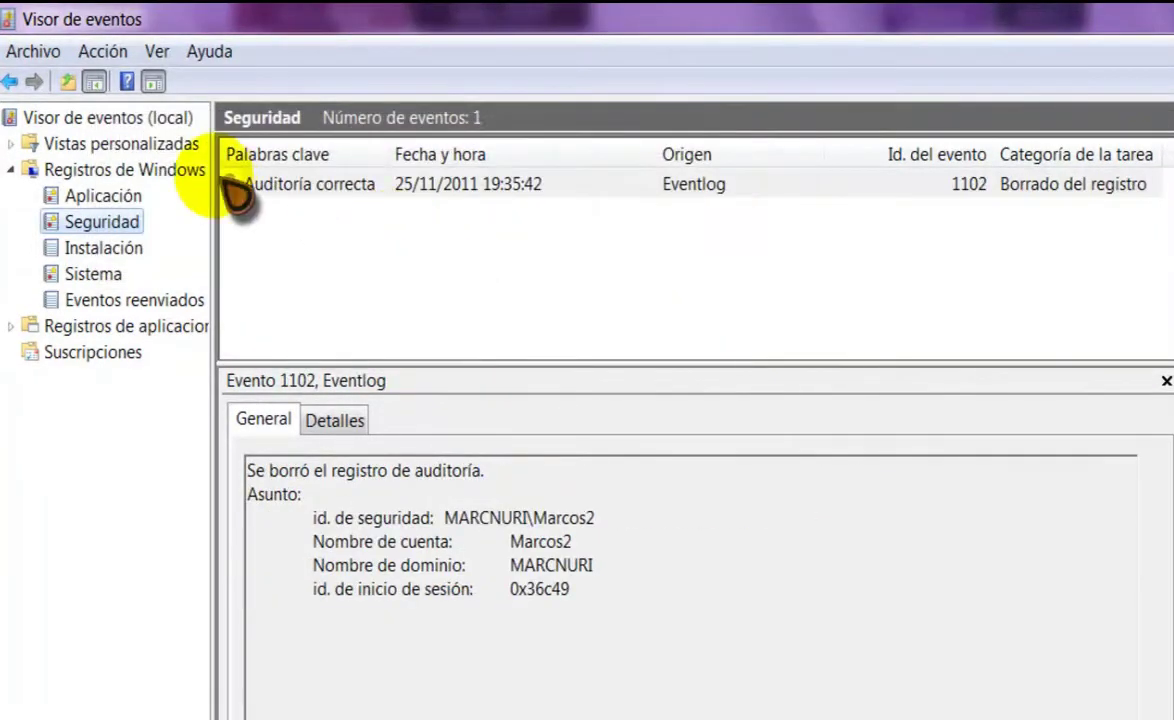
- Check the Instalación log, and clear the Sistema log without saving its contents
click(100, 252)
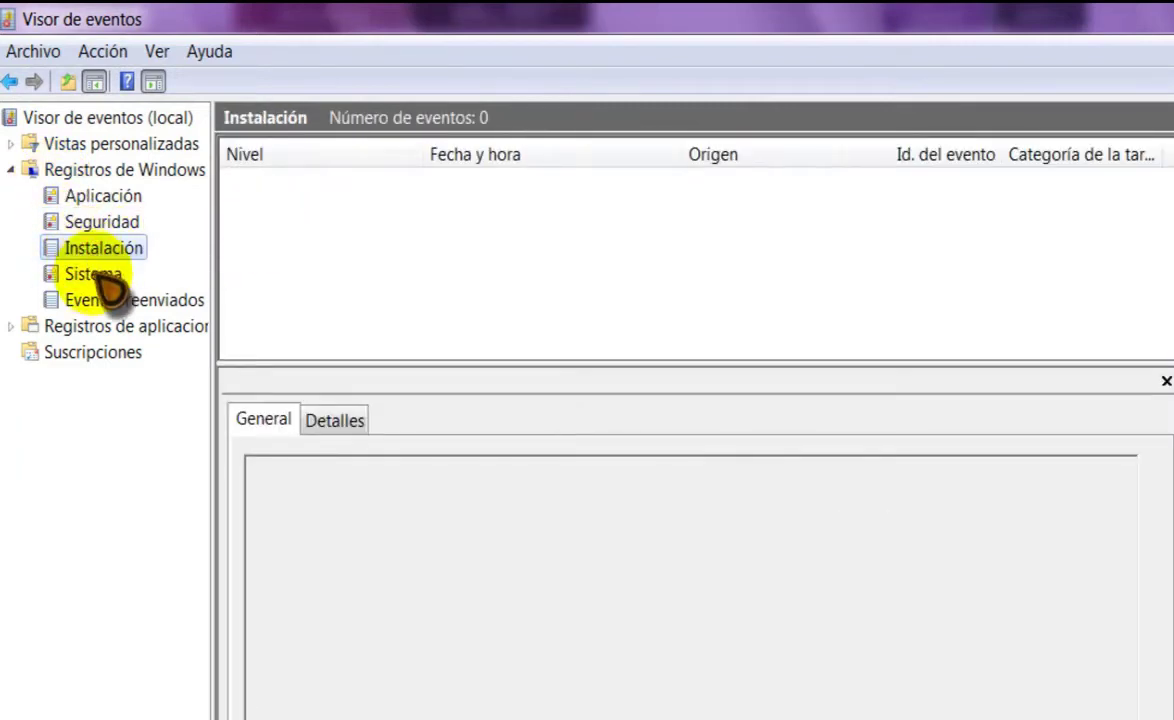
click(95, 275)
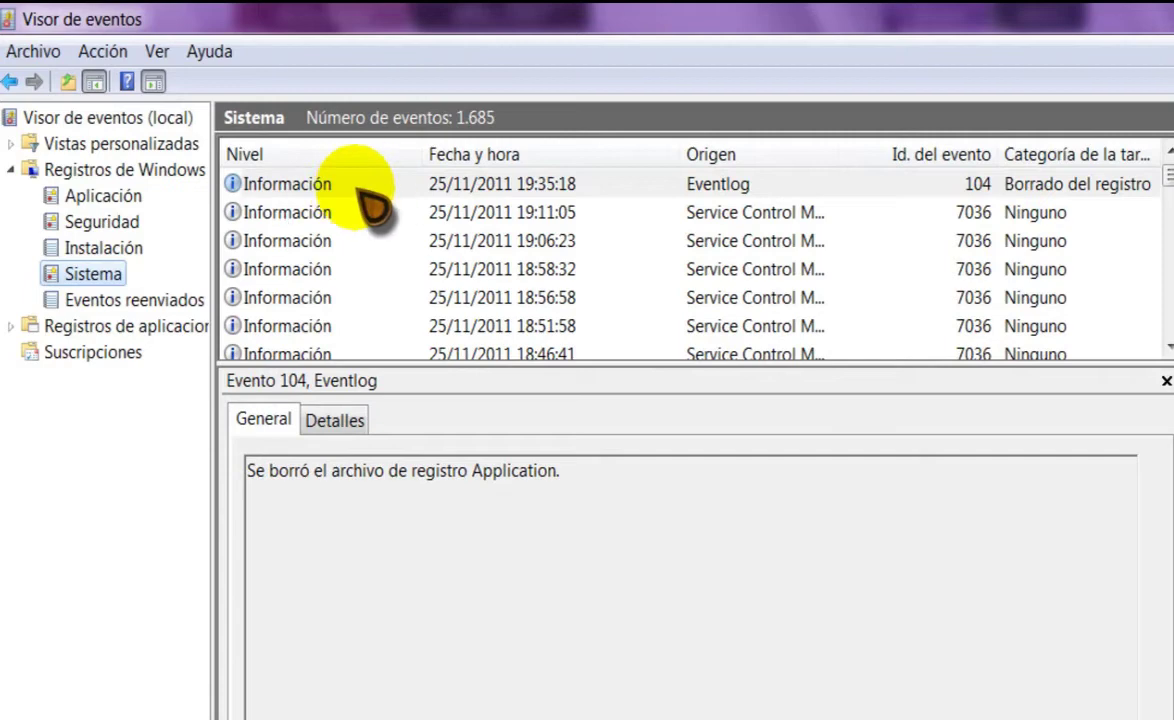
right_click(84, 294)
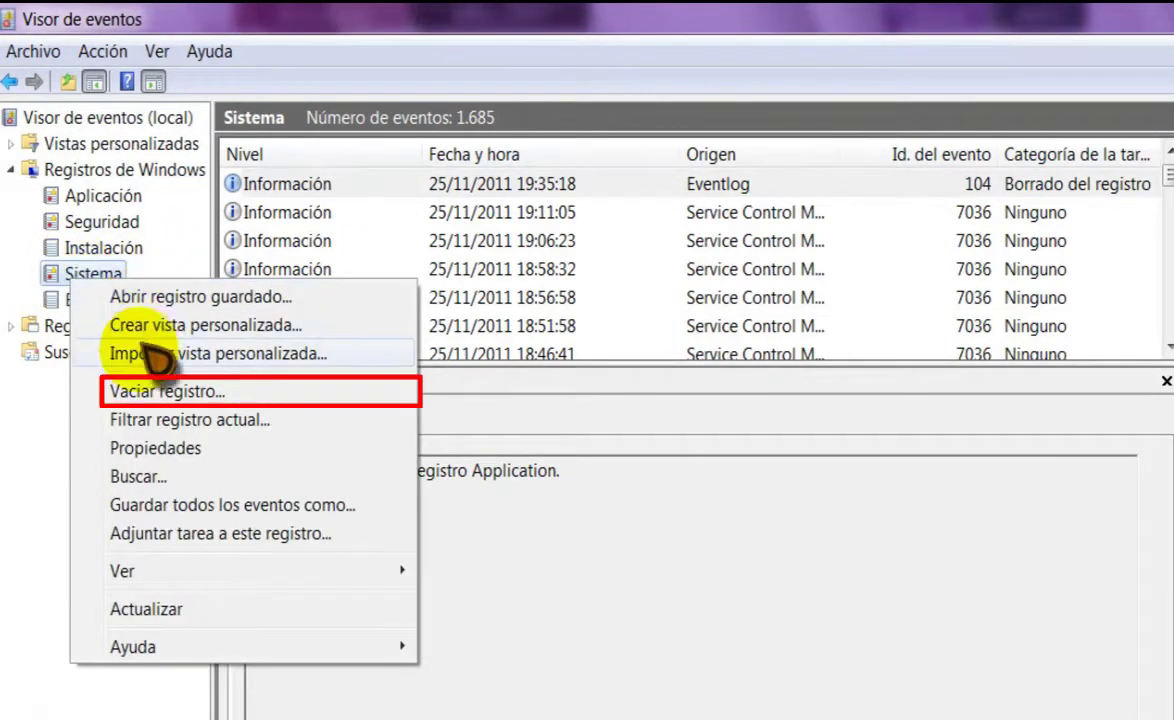
click(170, 392)
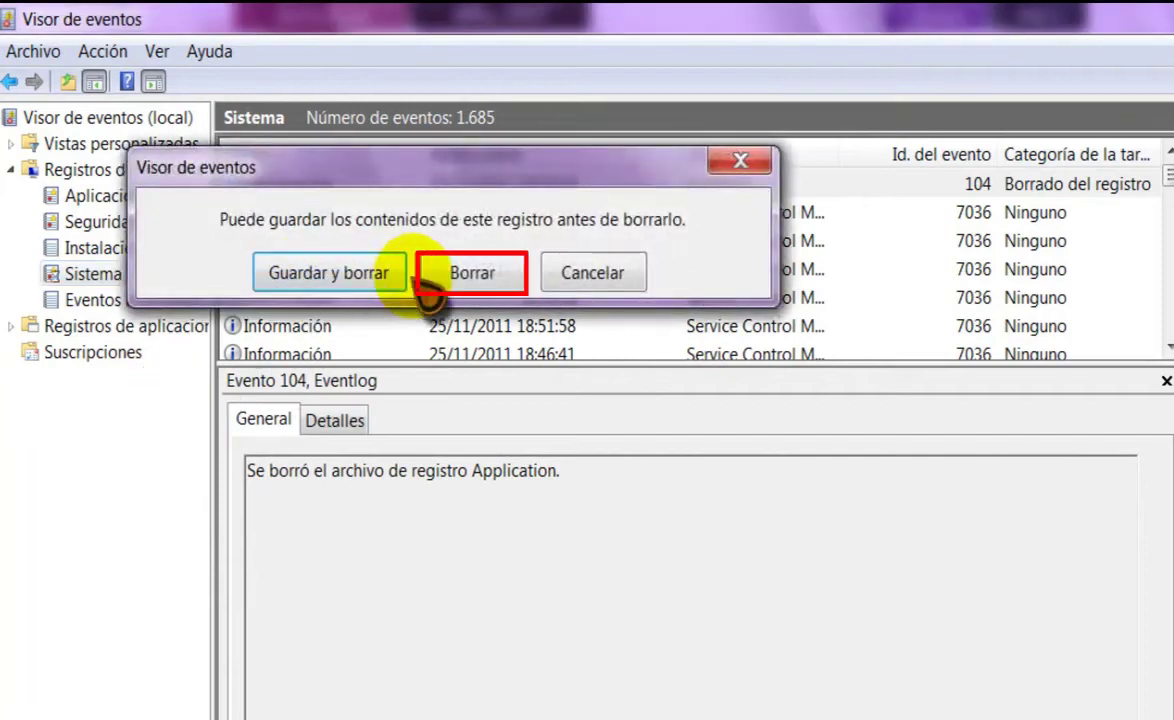
click(476, 276)
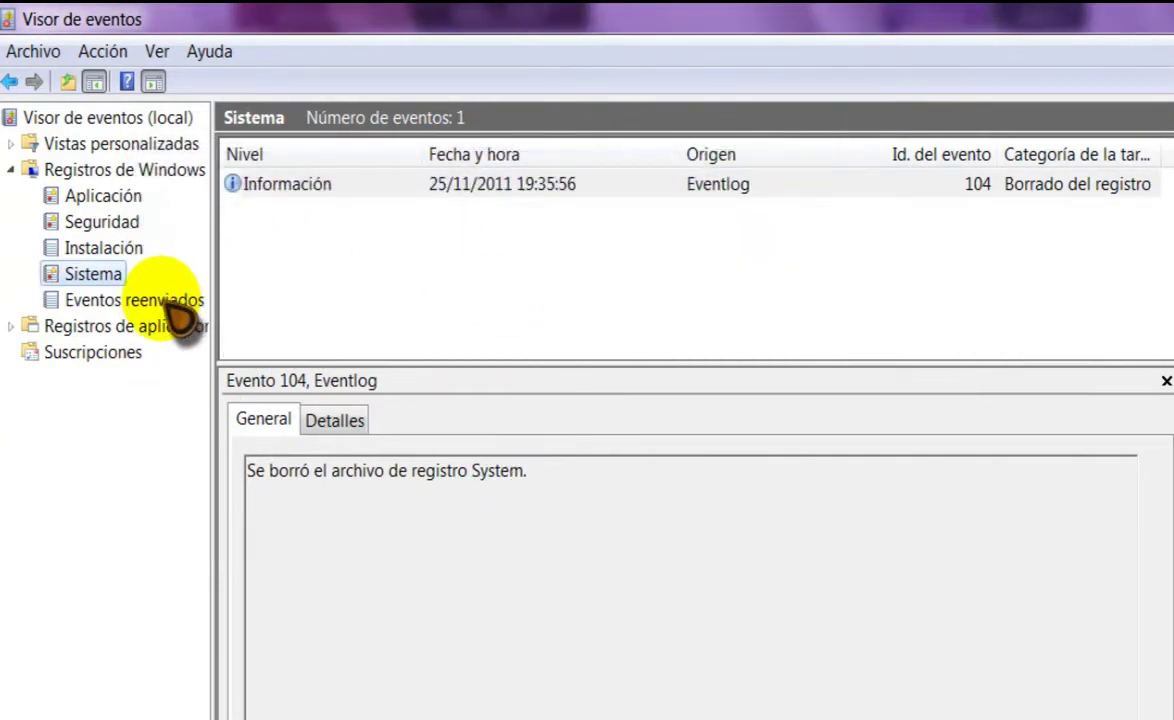
- Check the Eventos reenviados log, return to the Sistema log and collapse the Registros de Windows group
click(140, 300)
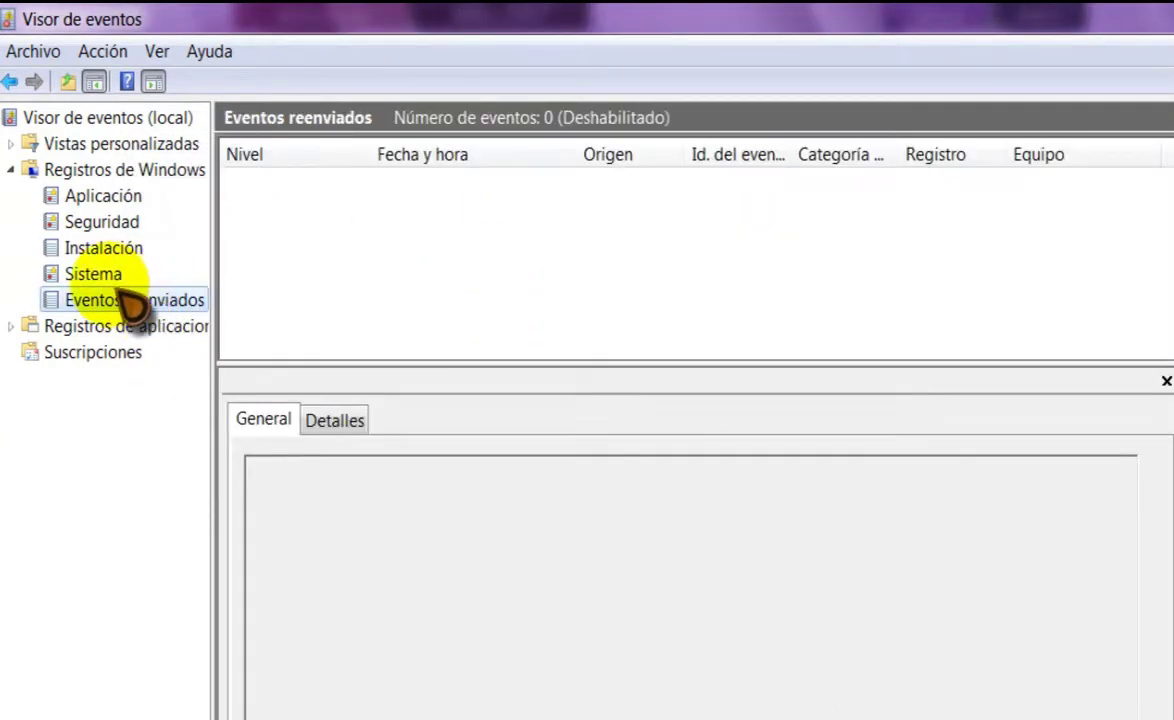
click(95, 275)
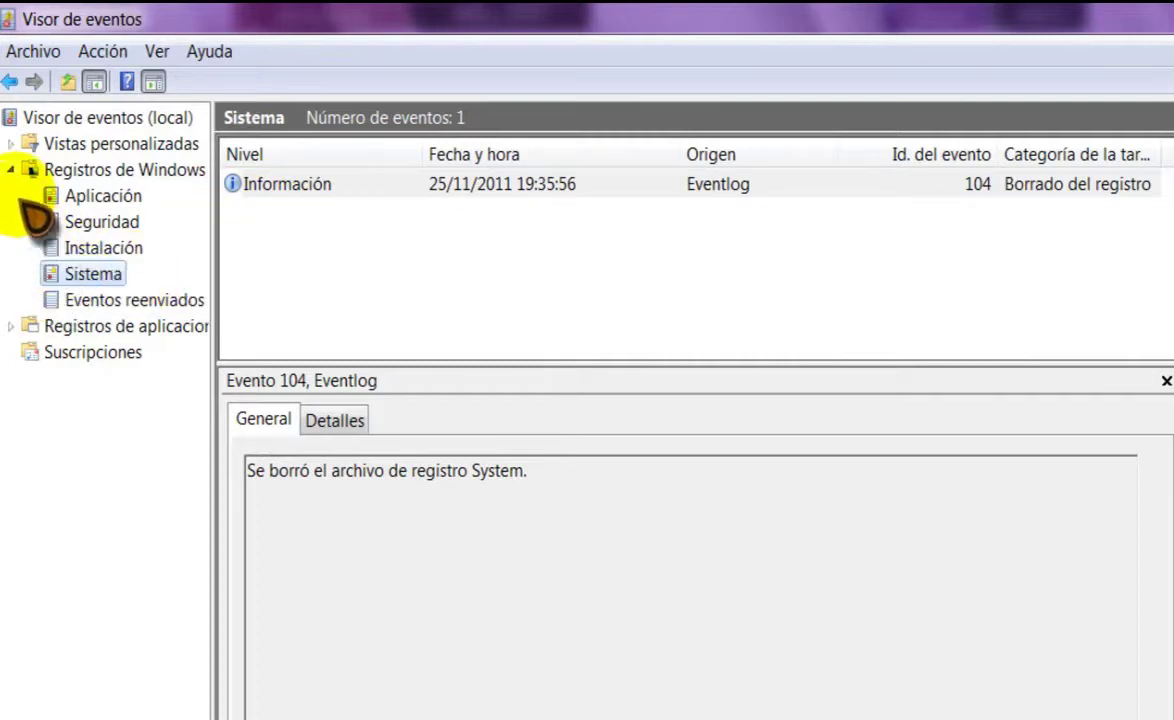
click(12, 170)
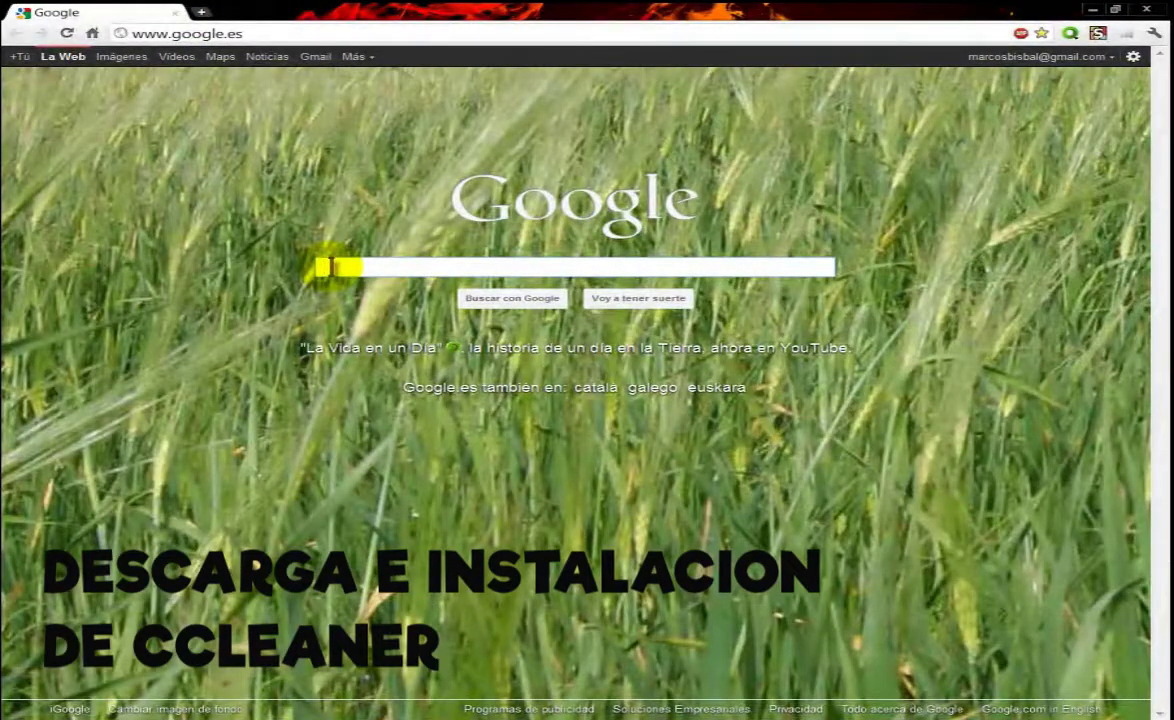
- Switch to Google in Chrome, search for "ccleaner" and open Piriform's CCleaner page from the results
text(c)
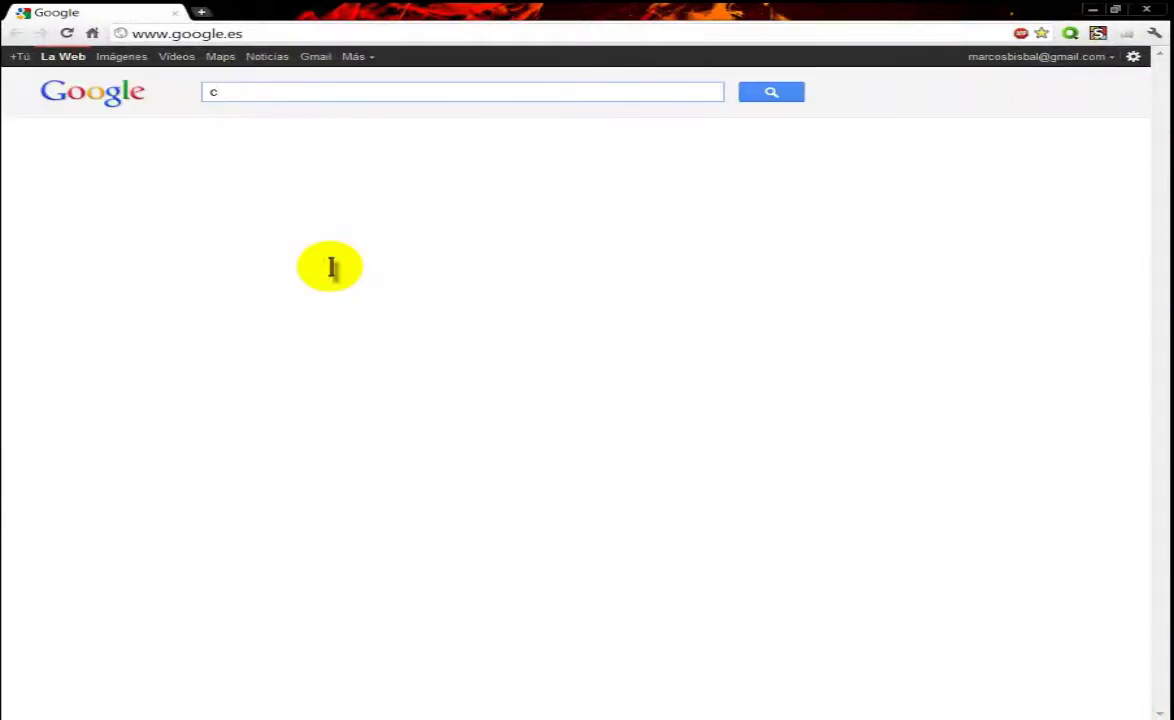
text(cleaner)
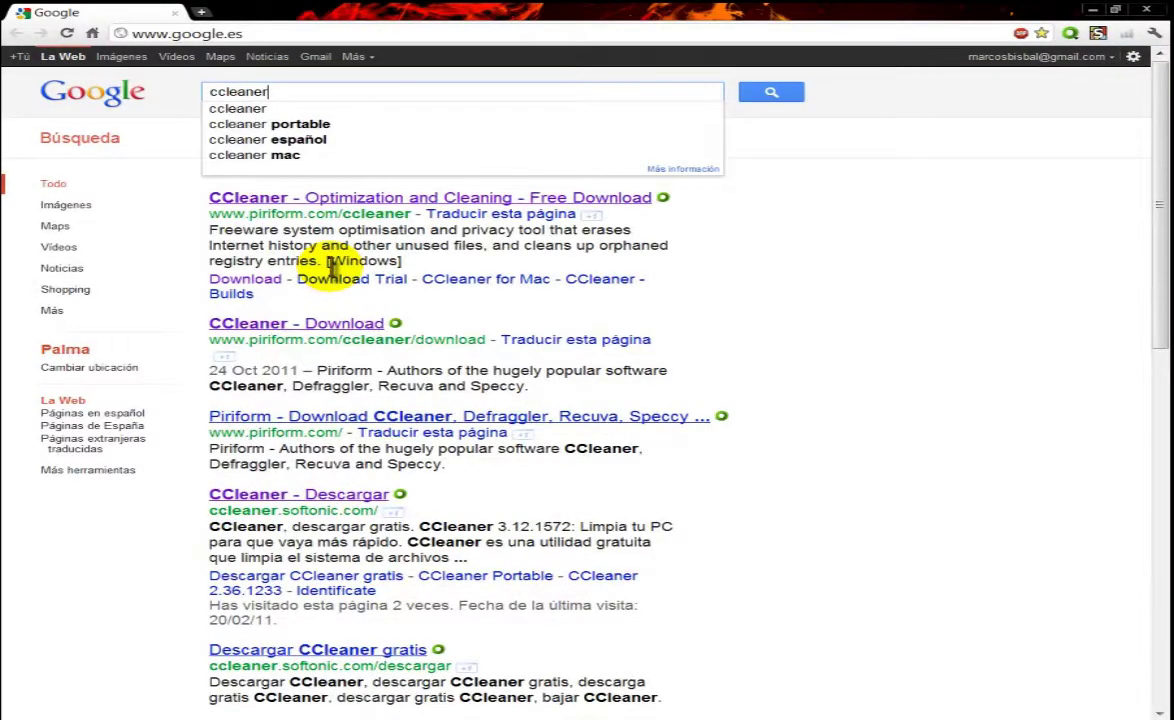
click(333, 265)
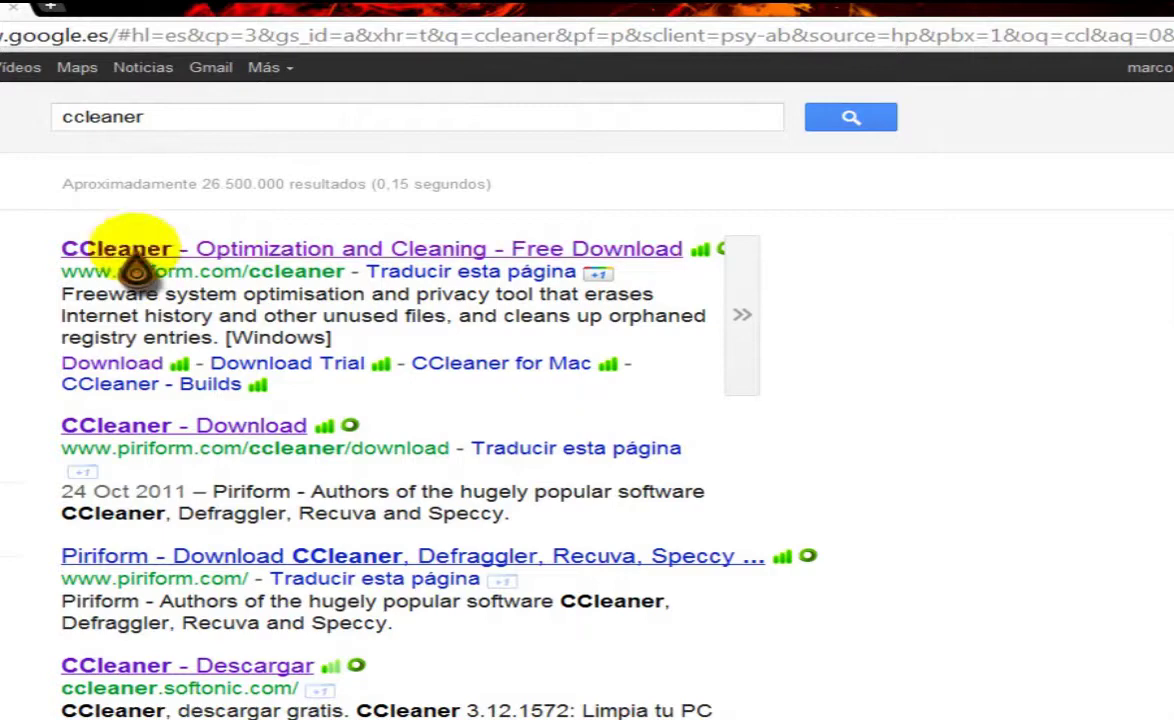
click(133, 256)
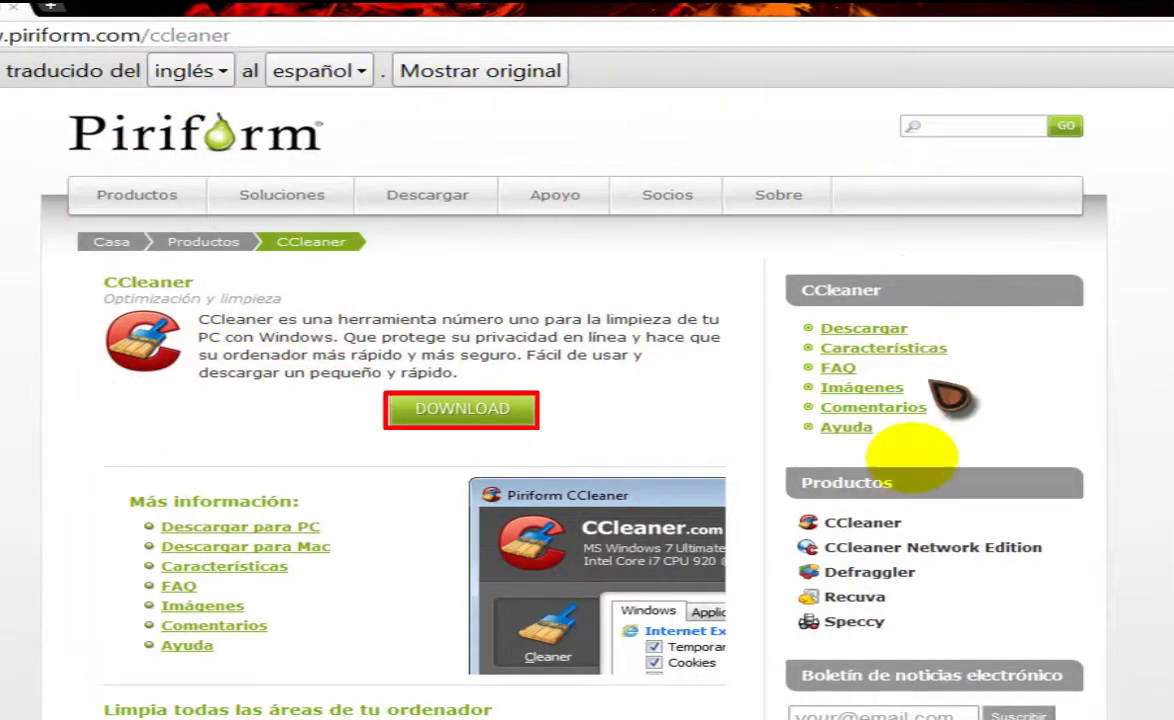
- Download the free CCleaner edition from Piriform, agreeing to keep the ccsetup312.exe file
click(458, 412)
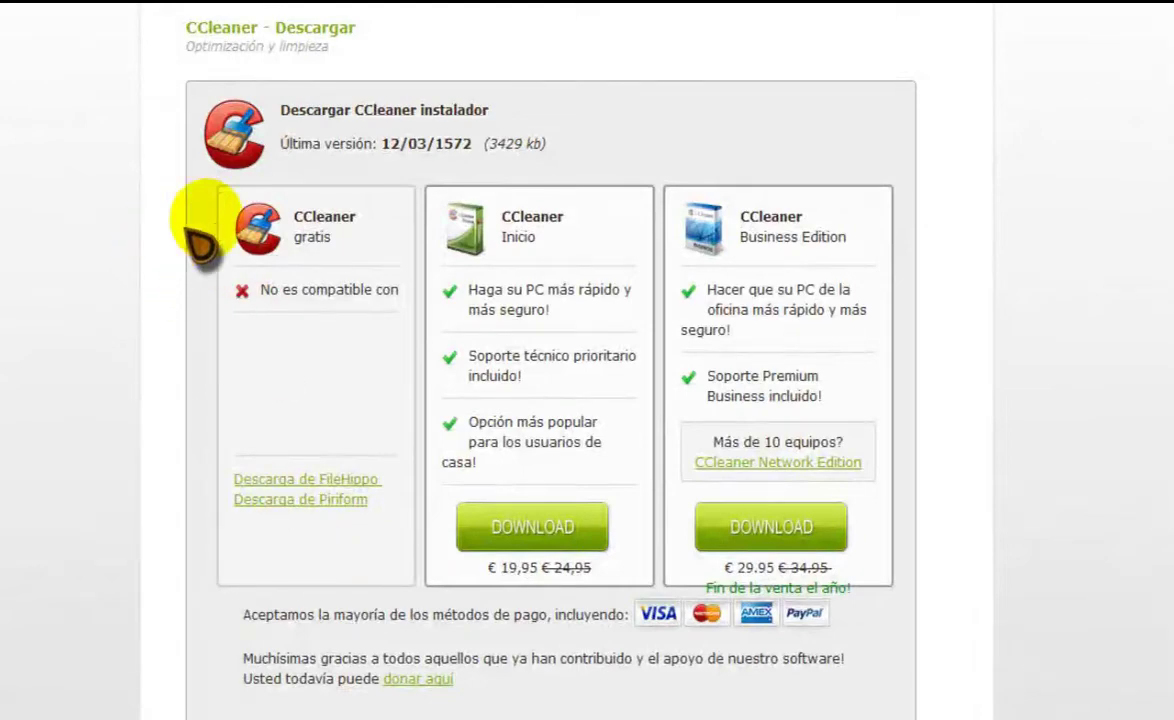
mouse_move(322, 237)
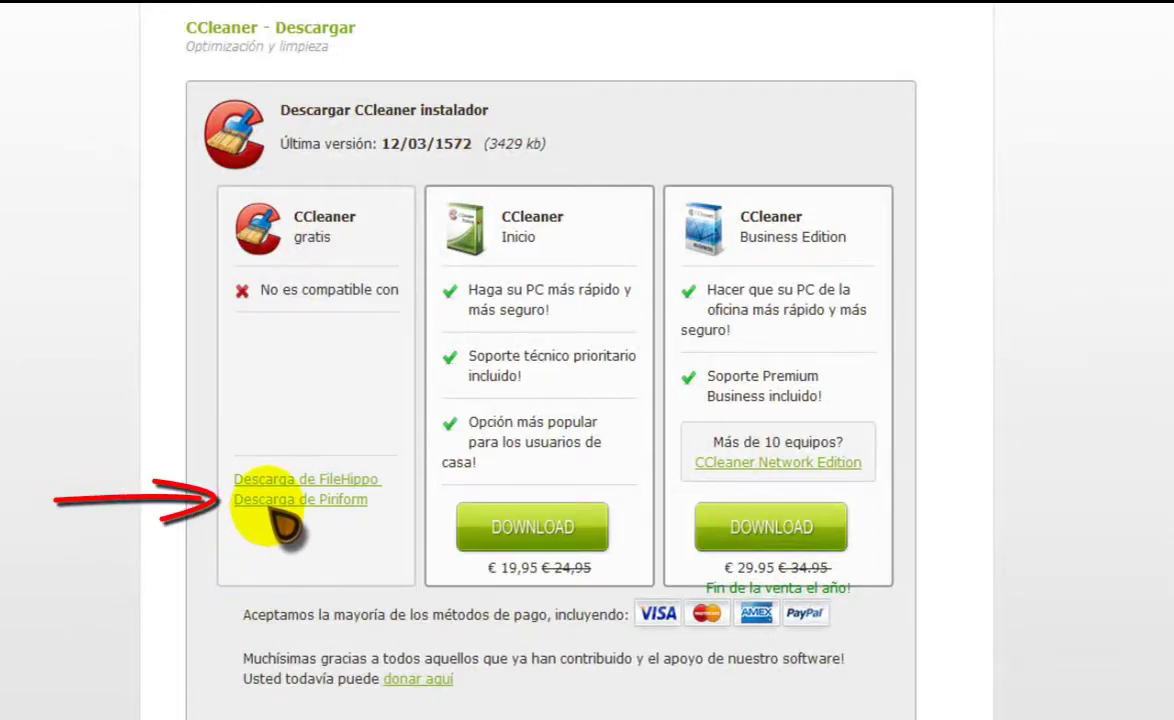
click(290, 500)
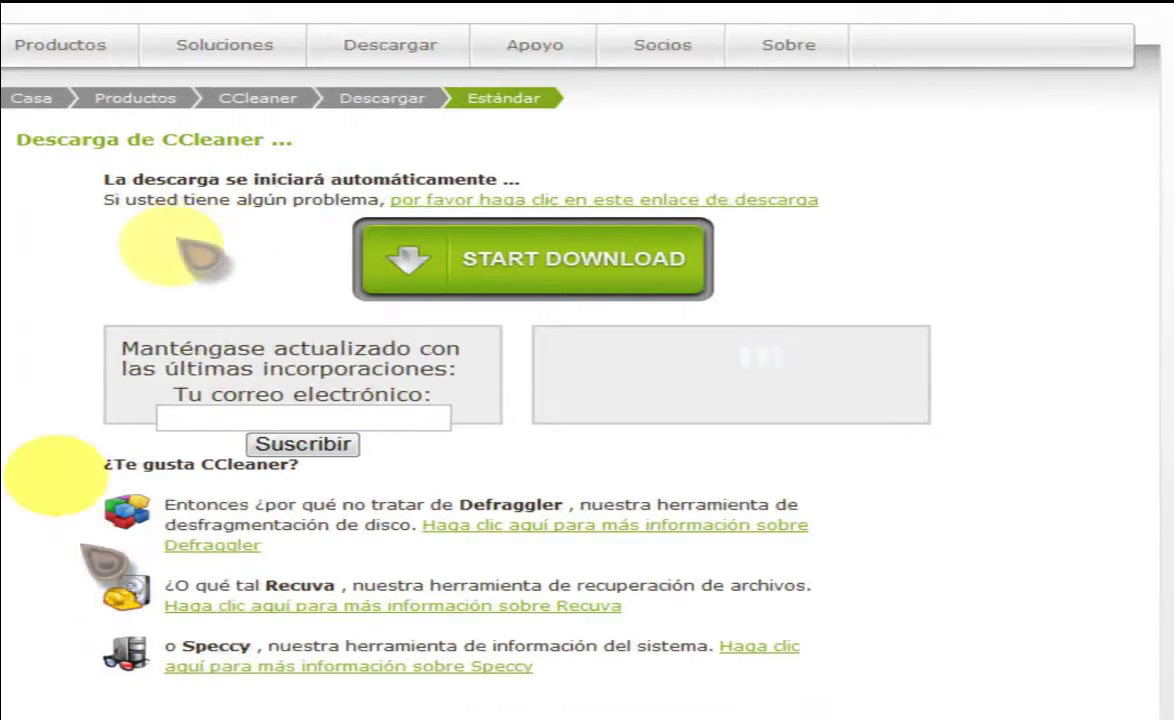
click(573, 283)
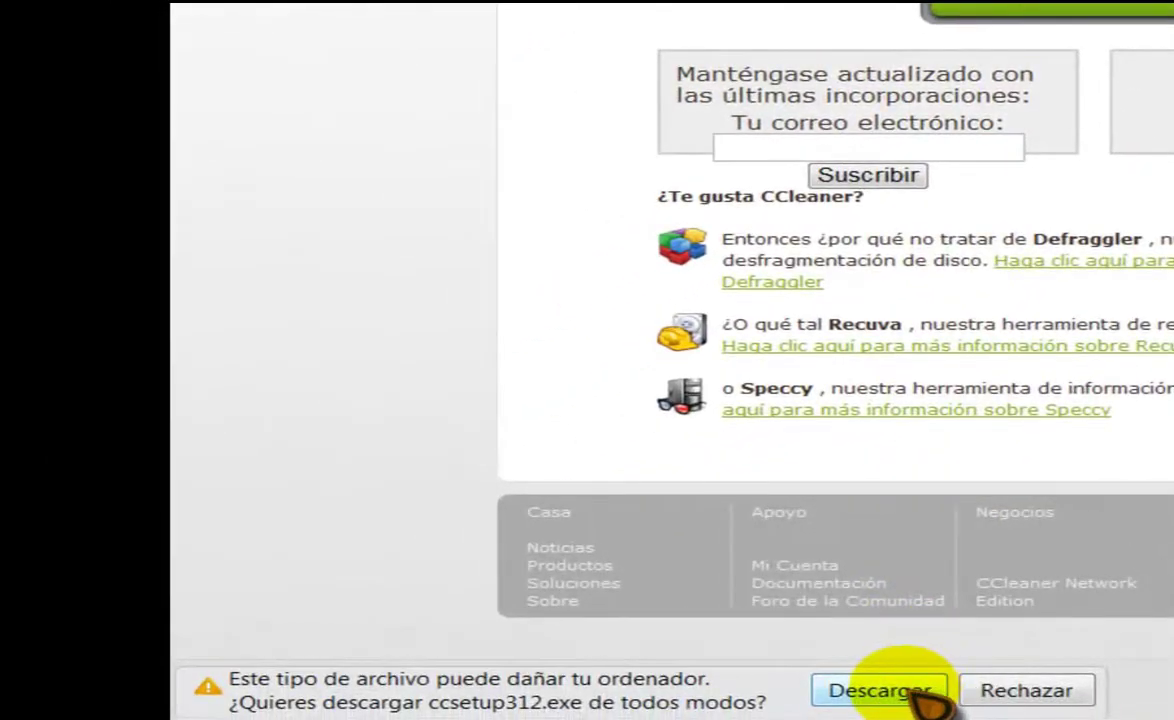
click(905, 693)
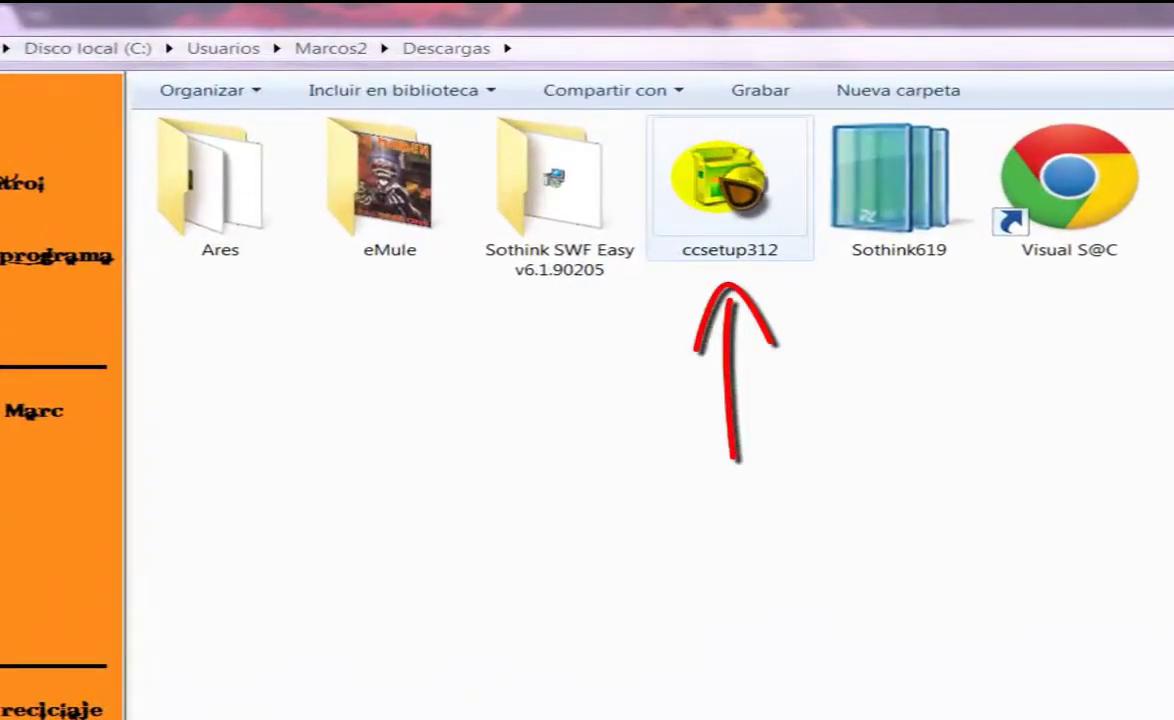
- Run ccsetup312 from the Descargas folder as administrator, allow its changes and accept Español as the installer language
click(730, 185)
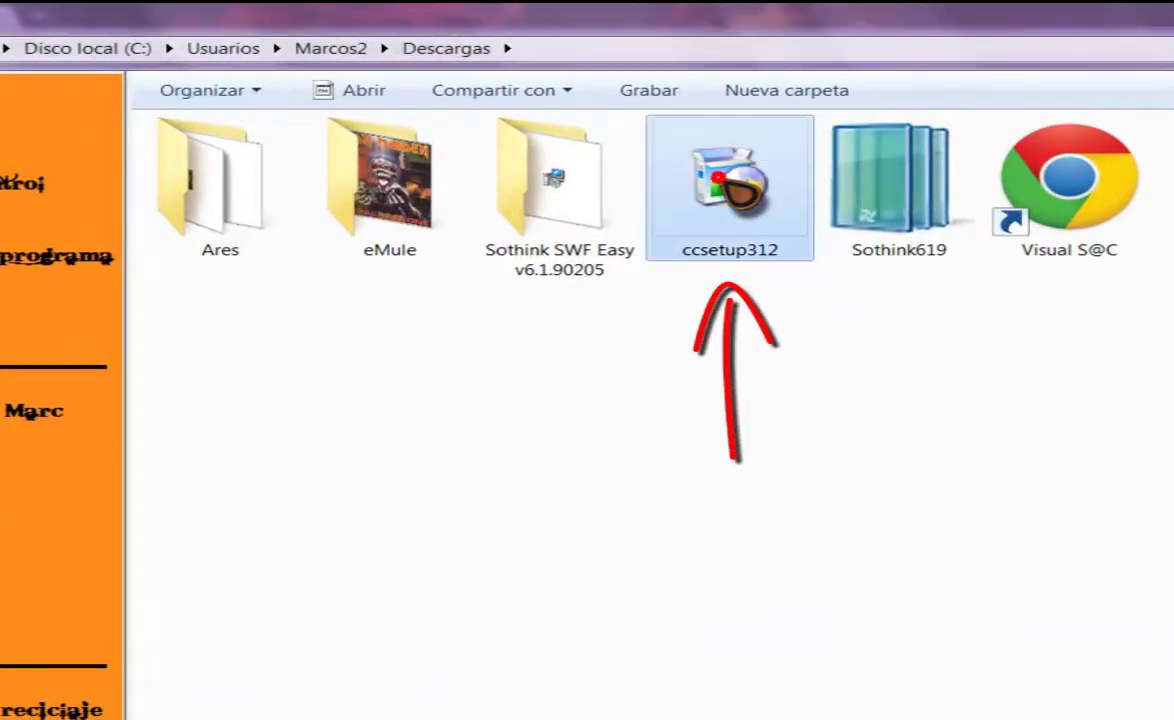
right_click(720, 182)
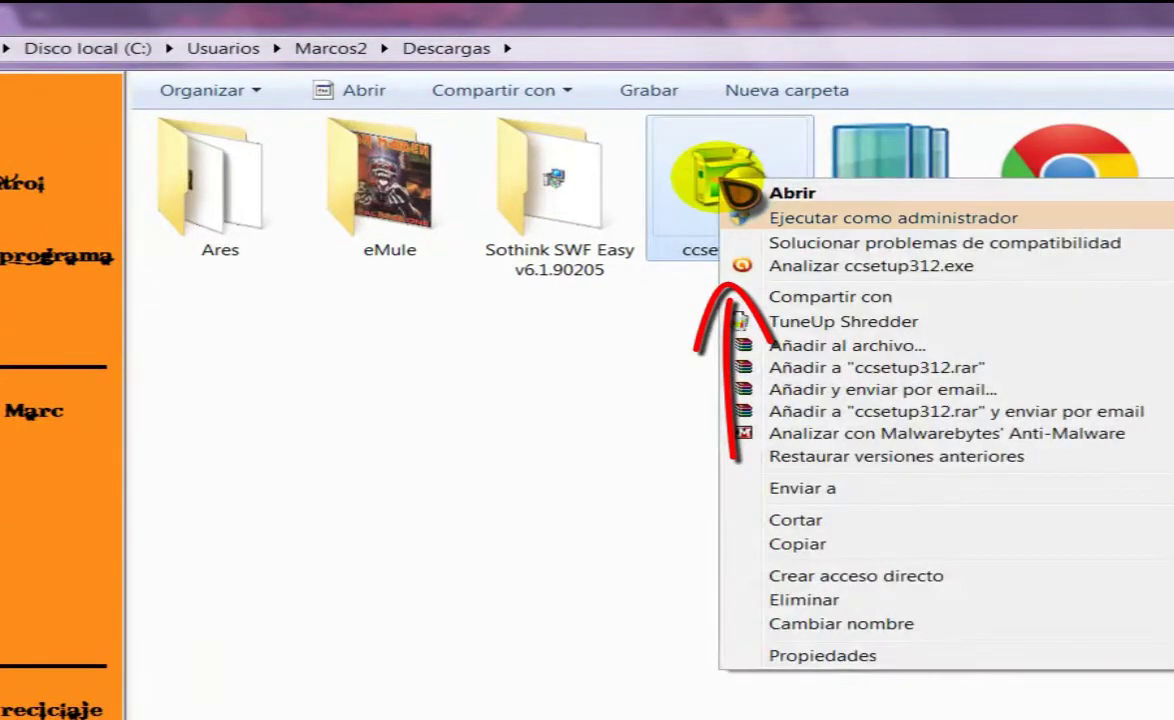
click(790, 220)
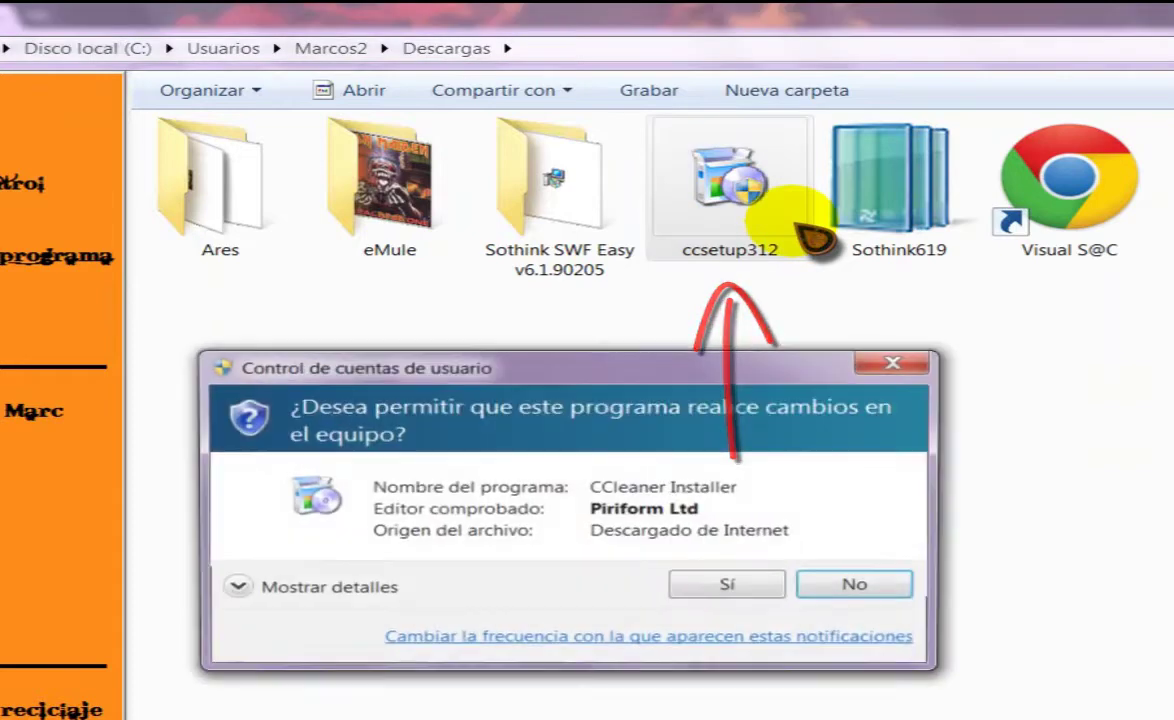
click(730, 588)
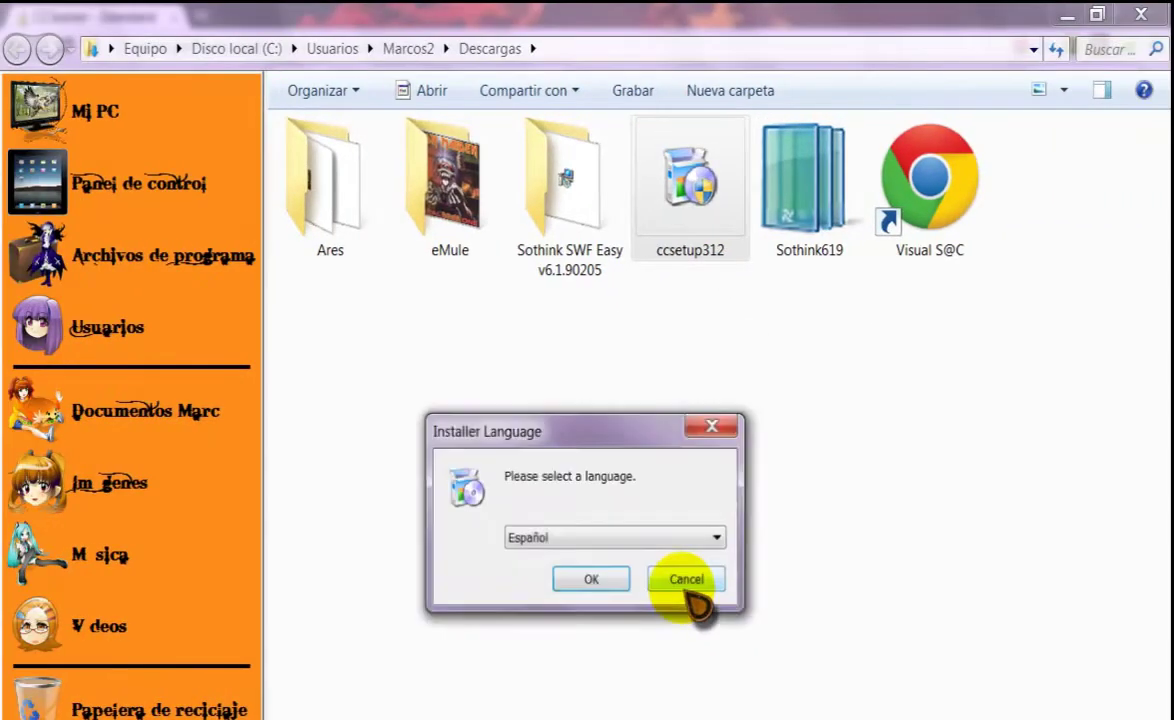
click(592, 580)
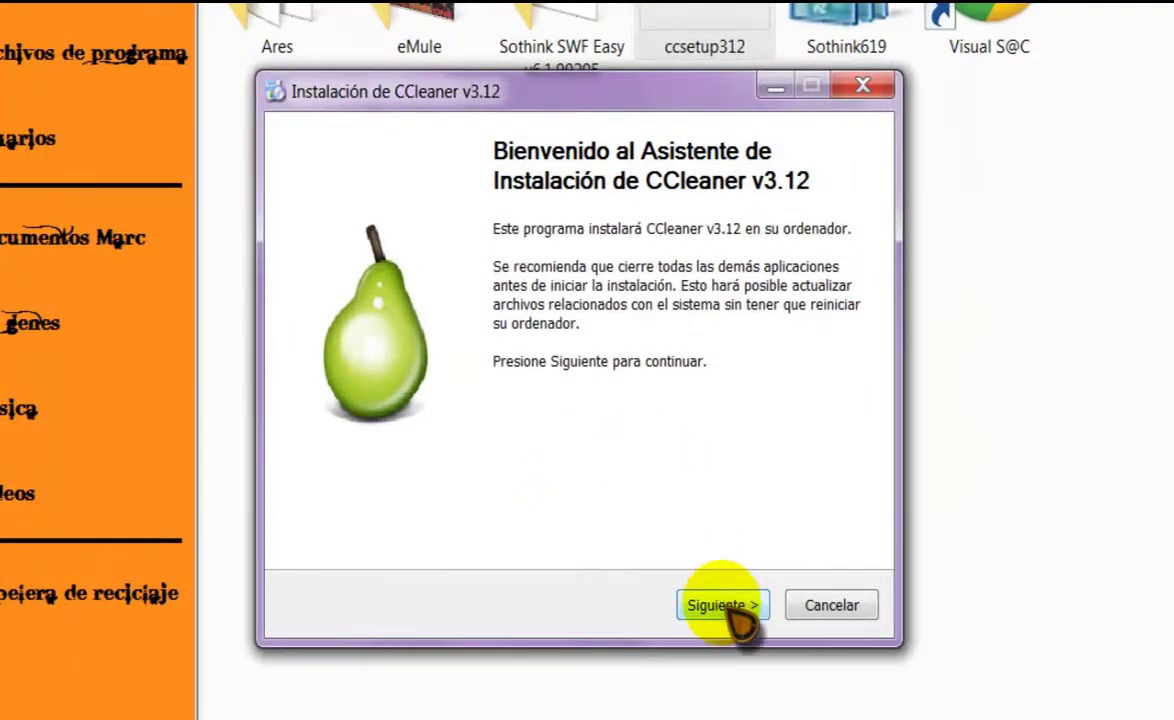
- Install CCleaner v3.12 without Escritorio or menú de Inicio shortcuts, and finish by launching it without showing the version notes
click(723, 605)
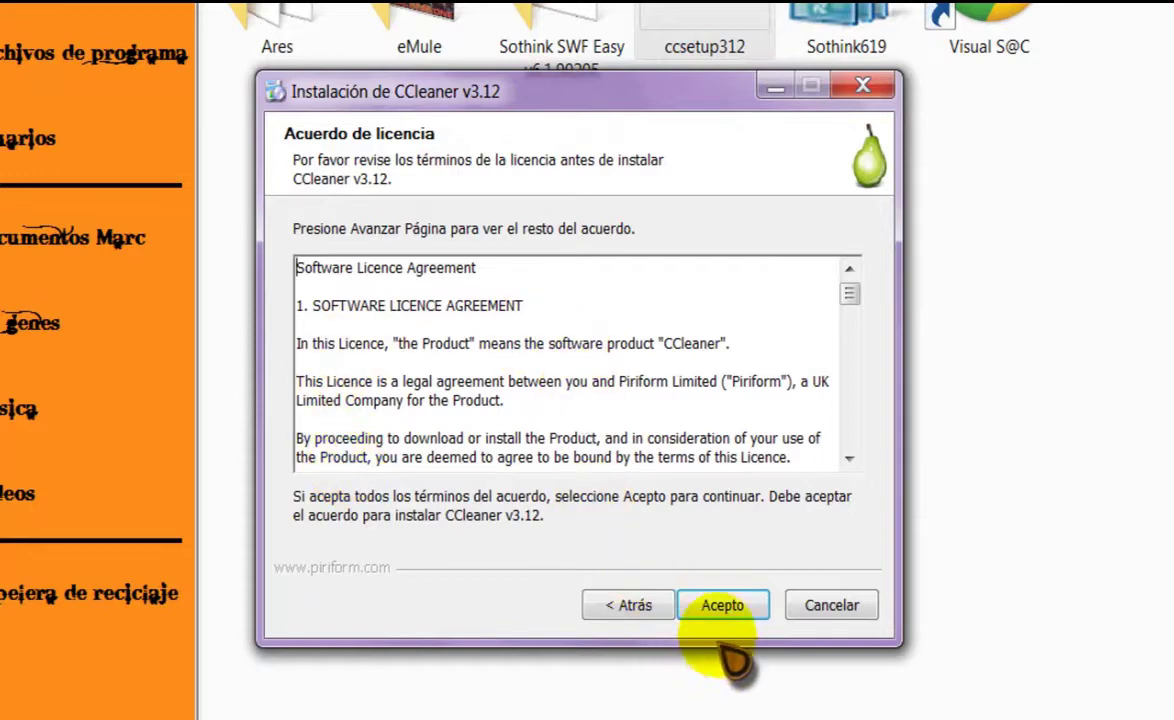
click(723, 607)
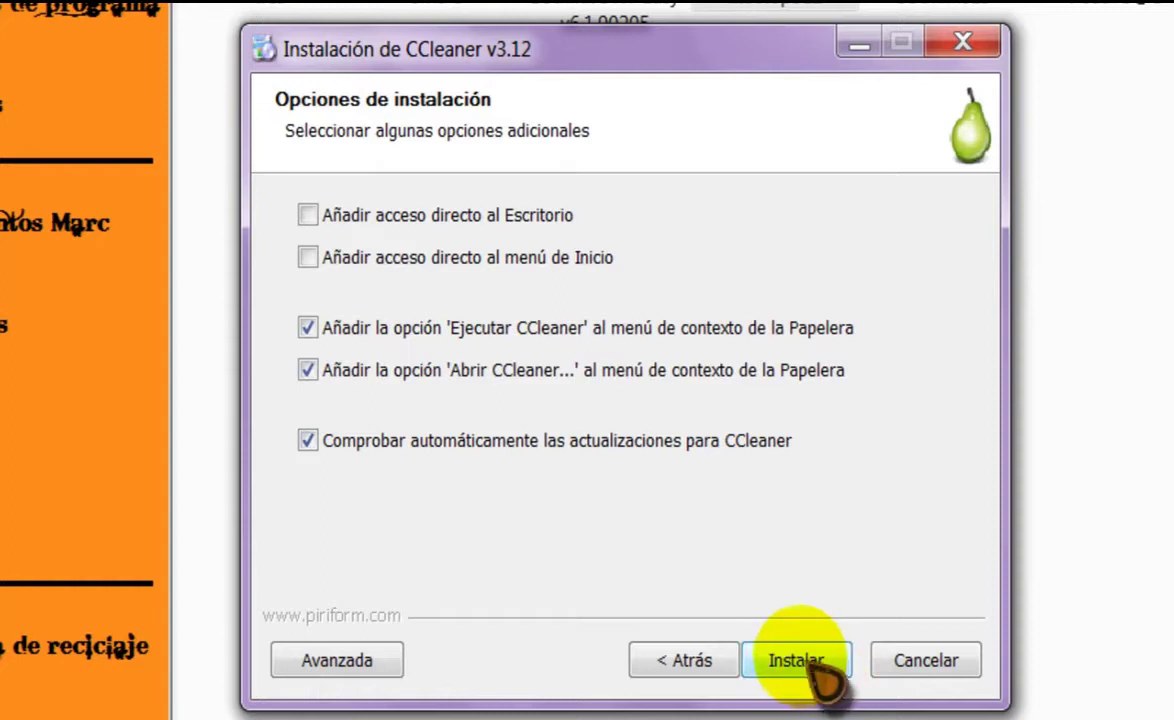
click(796, 662)
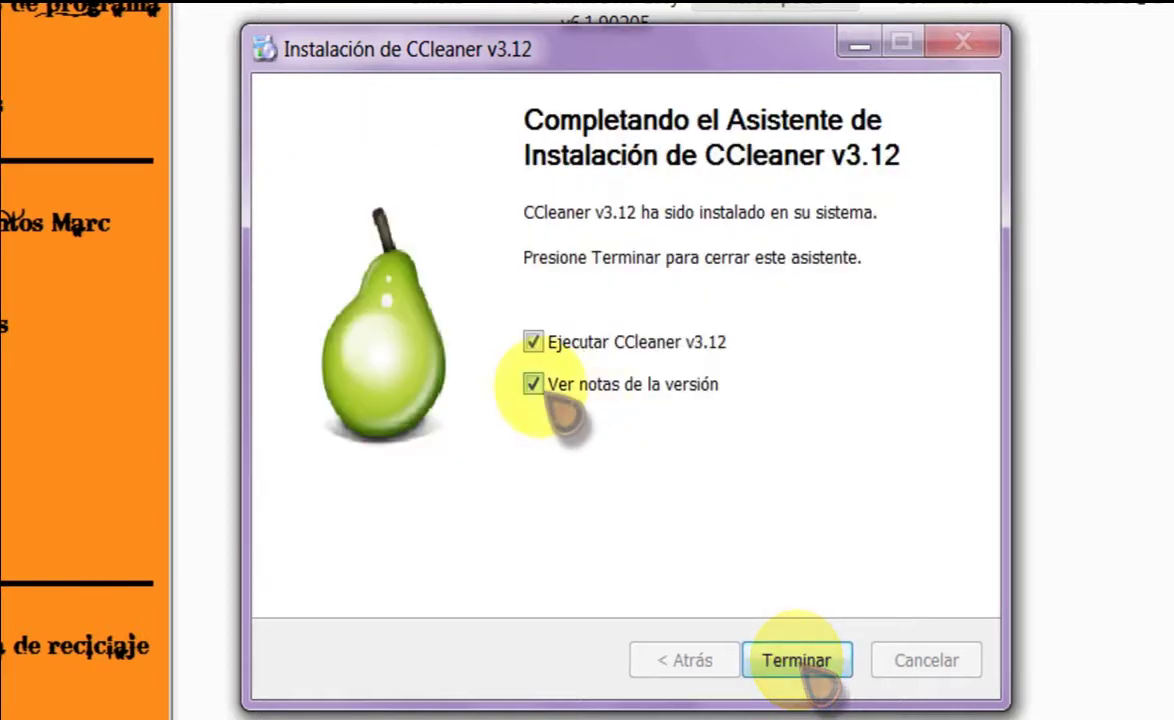
click(534, 385)
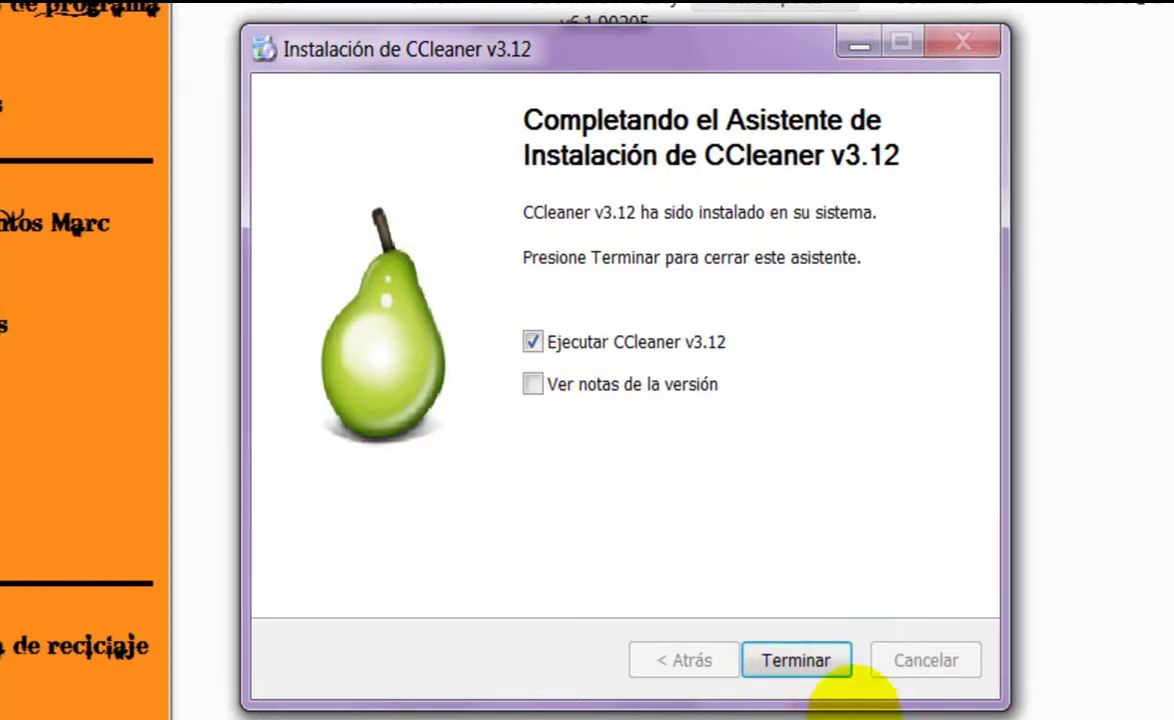
click(800, 668)
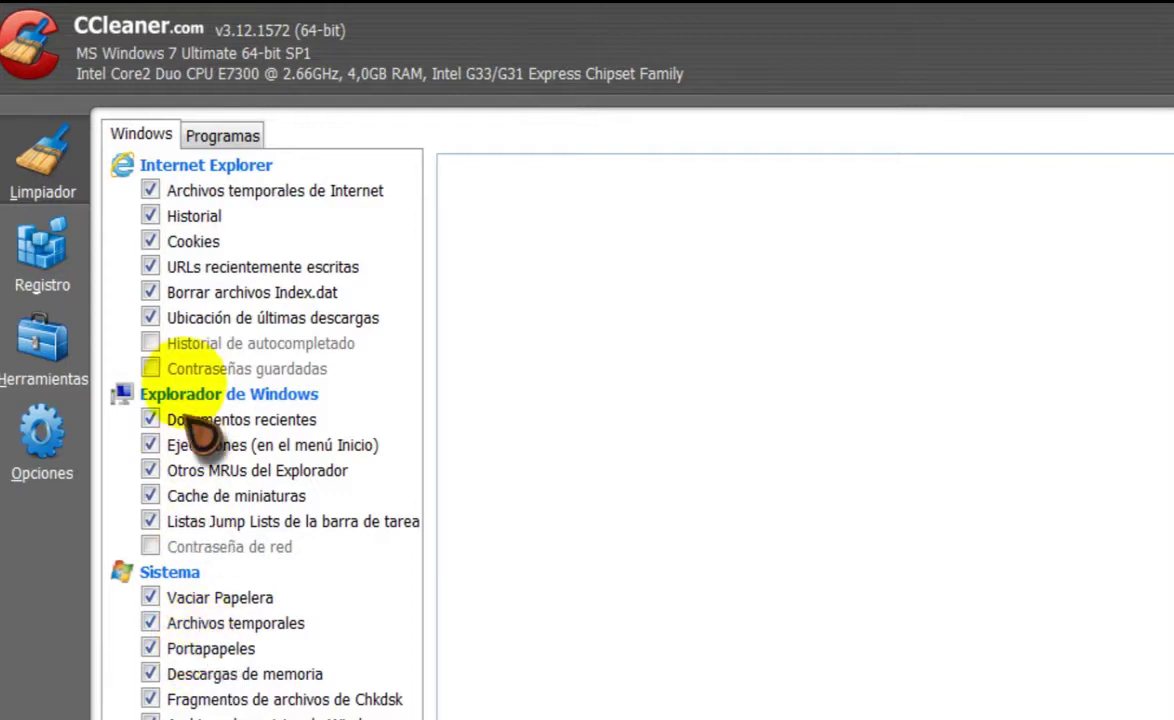
- Review the Windows and Programas cleaning options, trying out Caché de Internet and Historial de Internet for Firefox/Mozilla
click(226, 133)
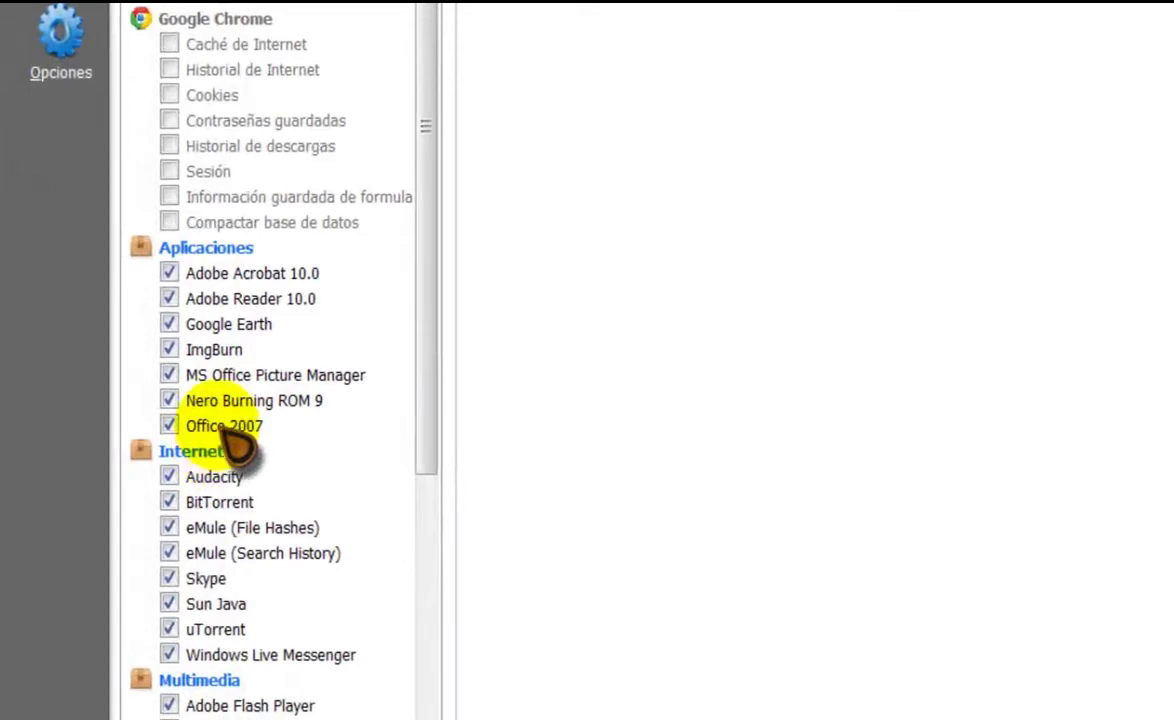
scroll(262, 478, down, 5)
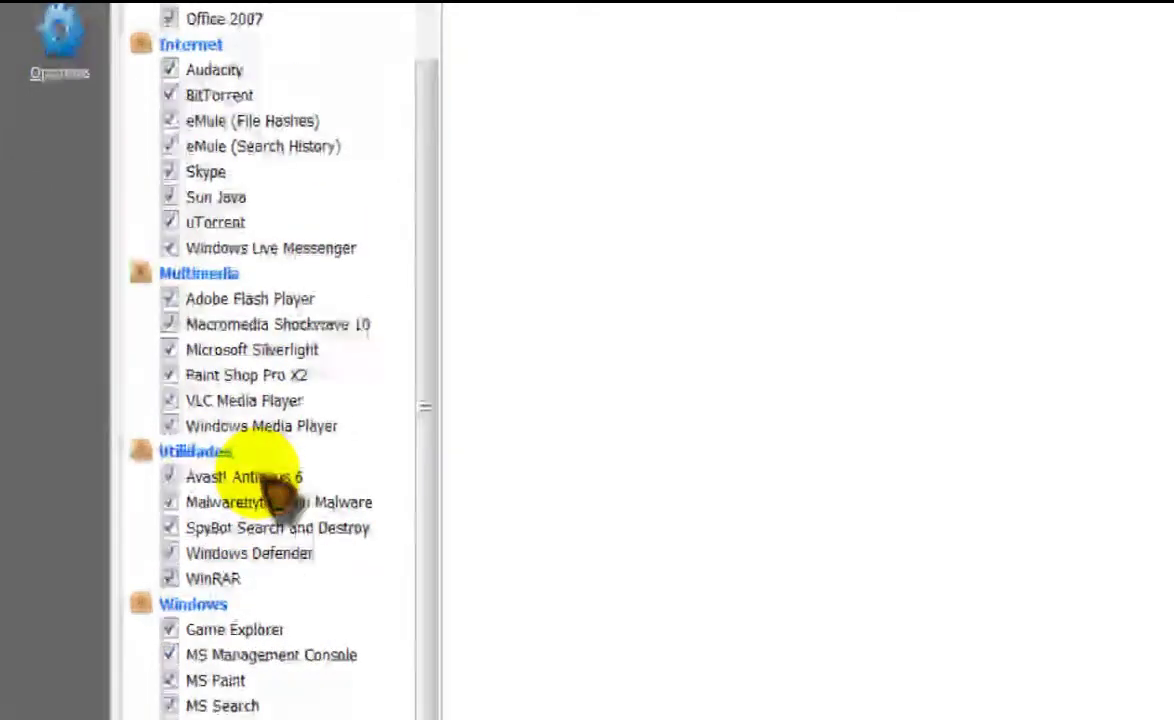
scroll(263, 479, up, 5)
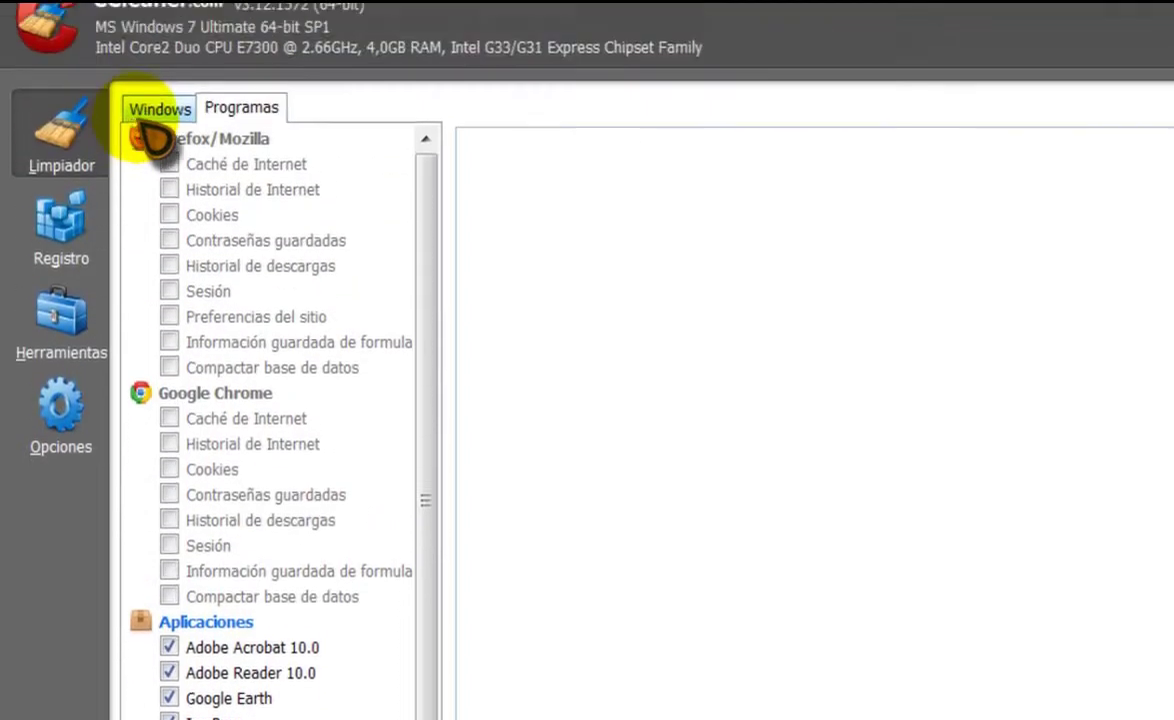
click(158, 175)
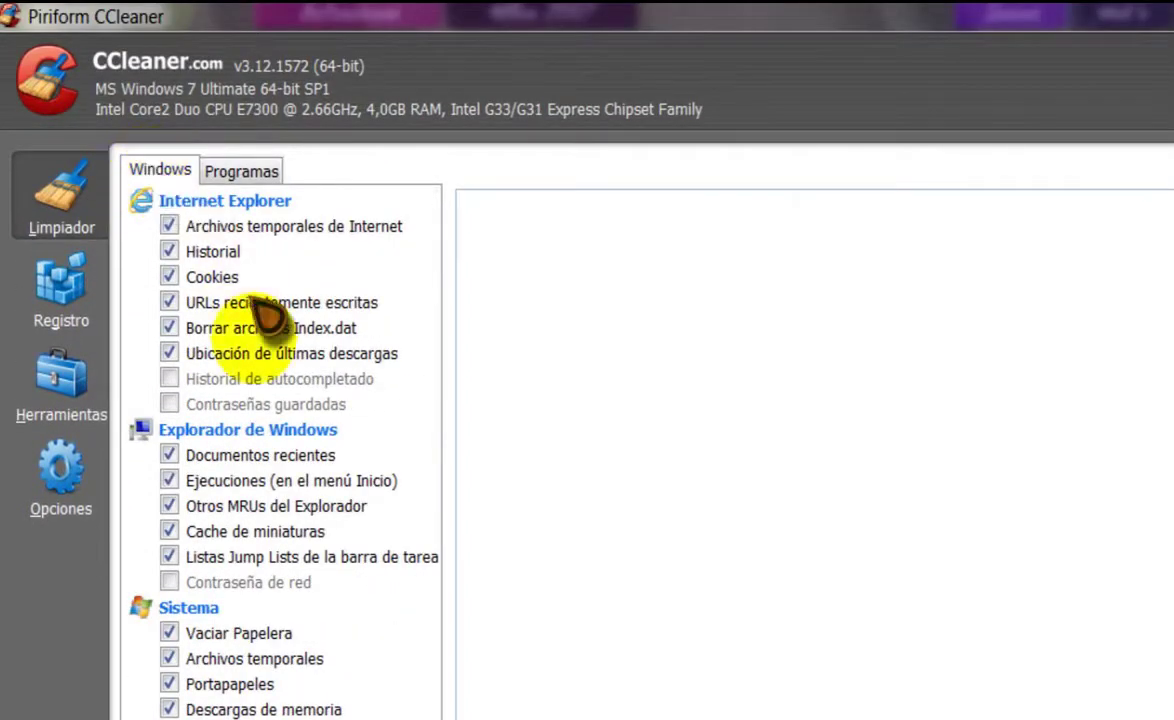
click(248, 168)
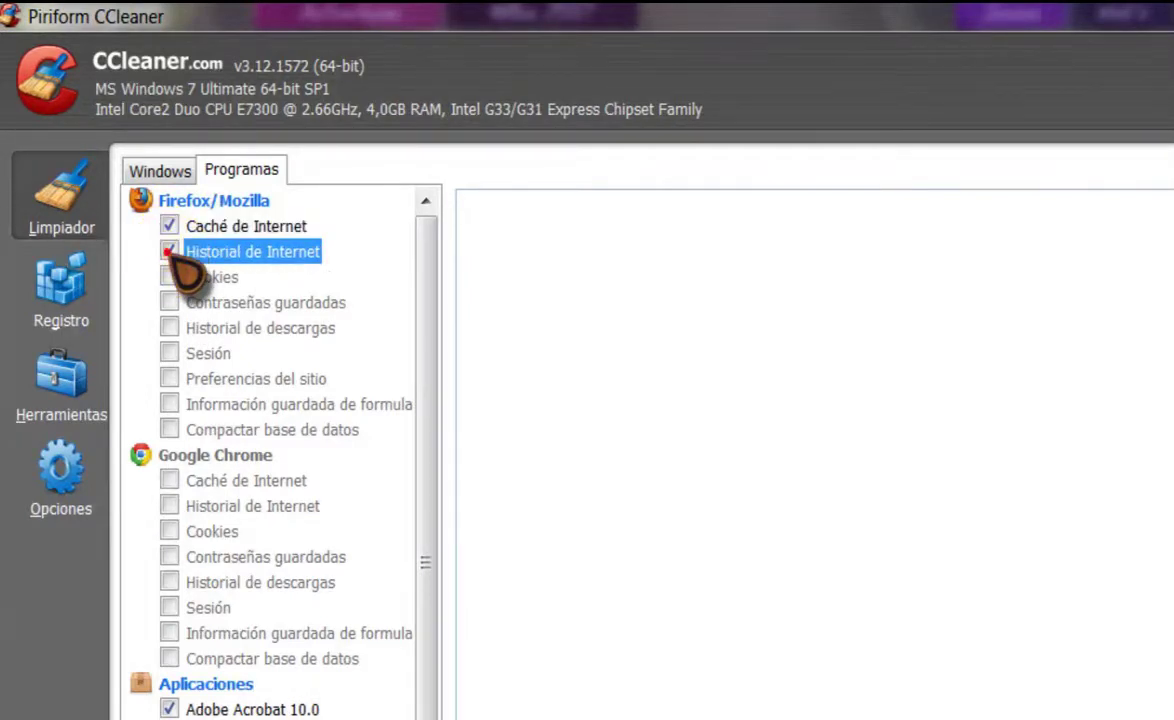
click(170, 225)
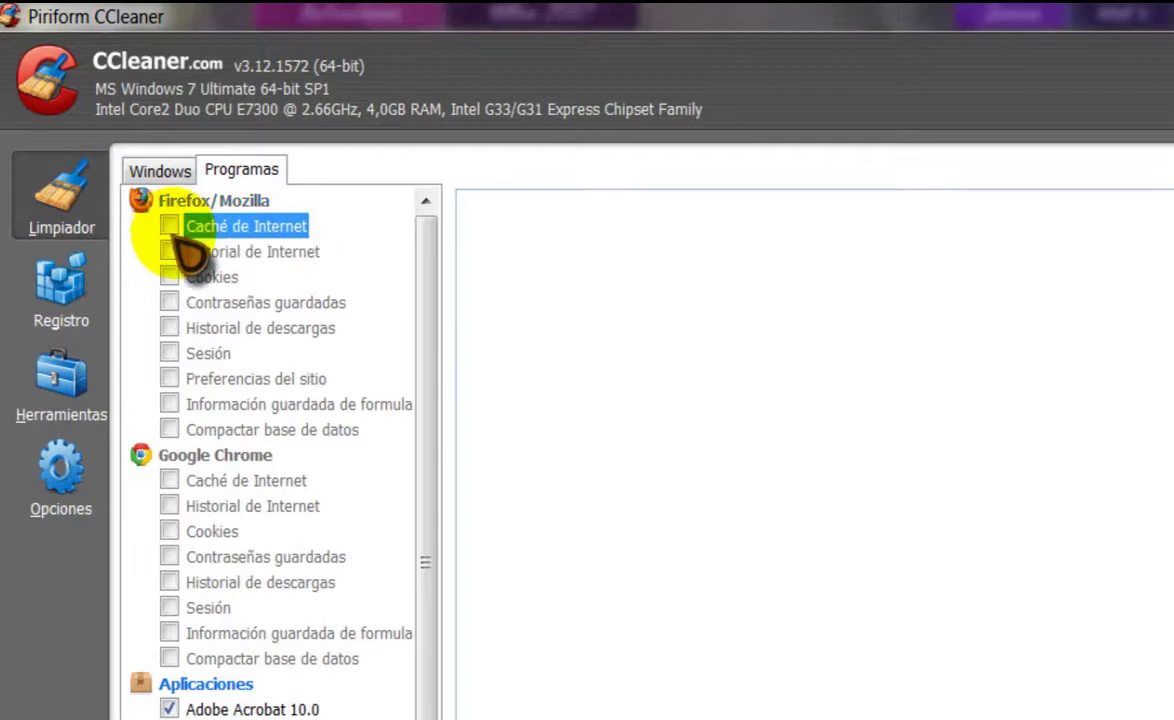
- Return to the Windows cleaning options and analyze the system for files to clean
click(160, 171)
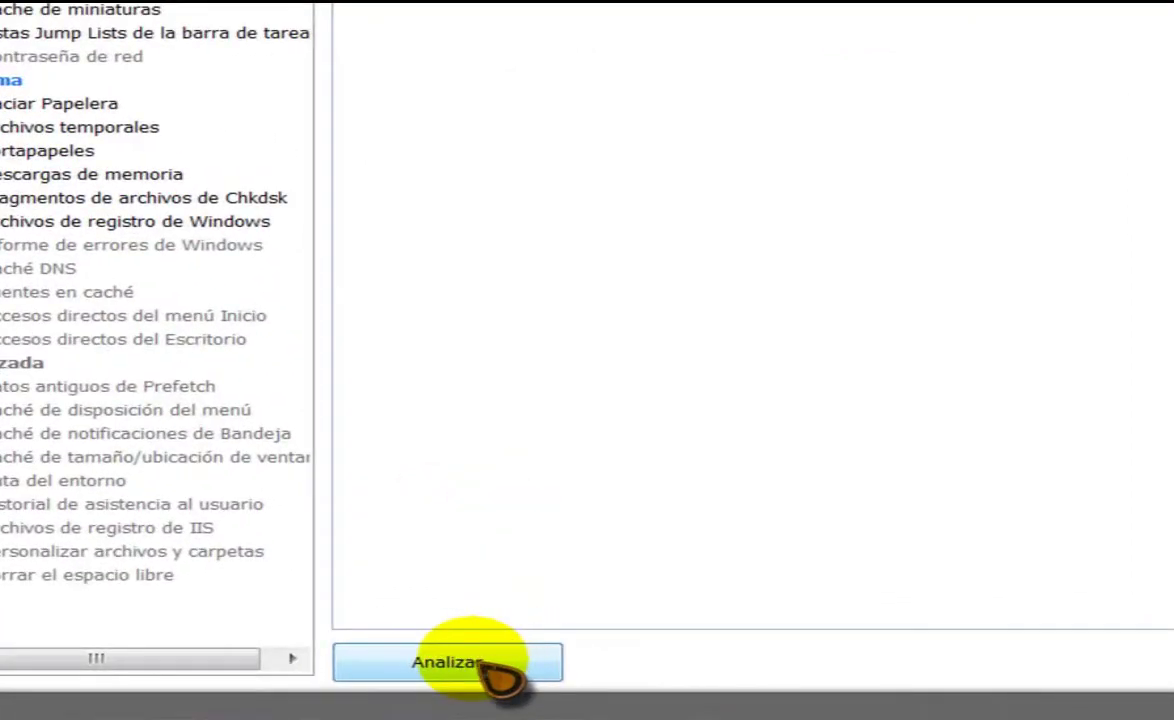
click(480, 665)
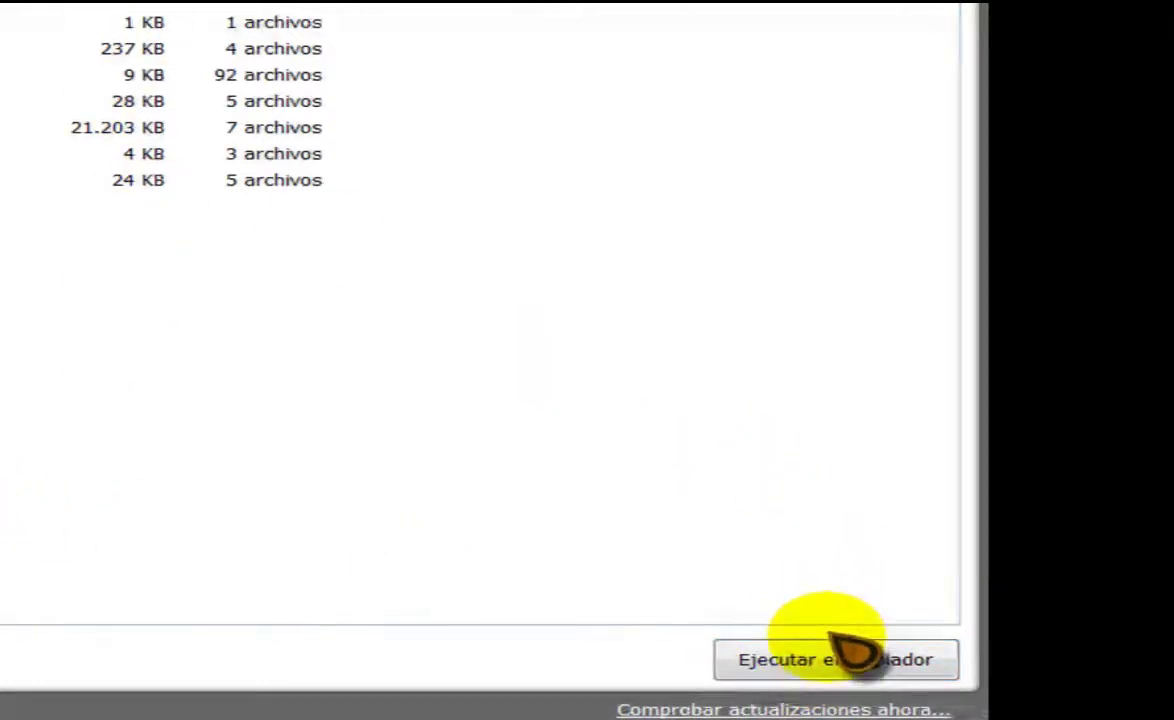
- Run the cleaner on the analyzed files and accept their permanent deletion from the system
click(843, 662)
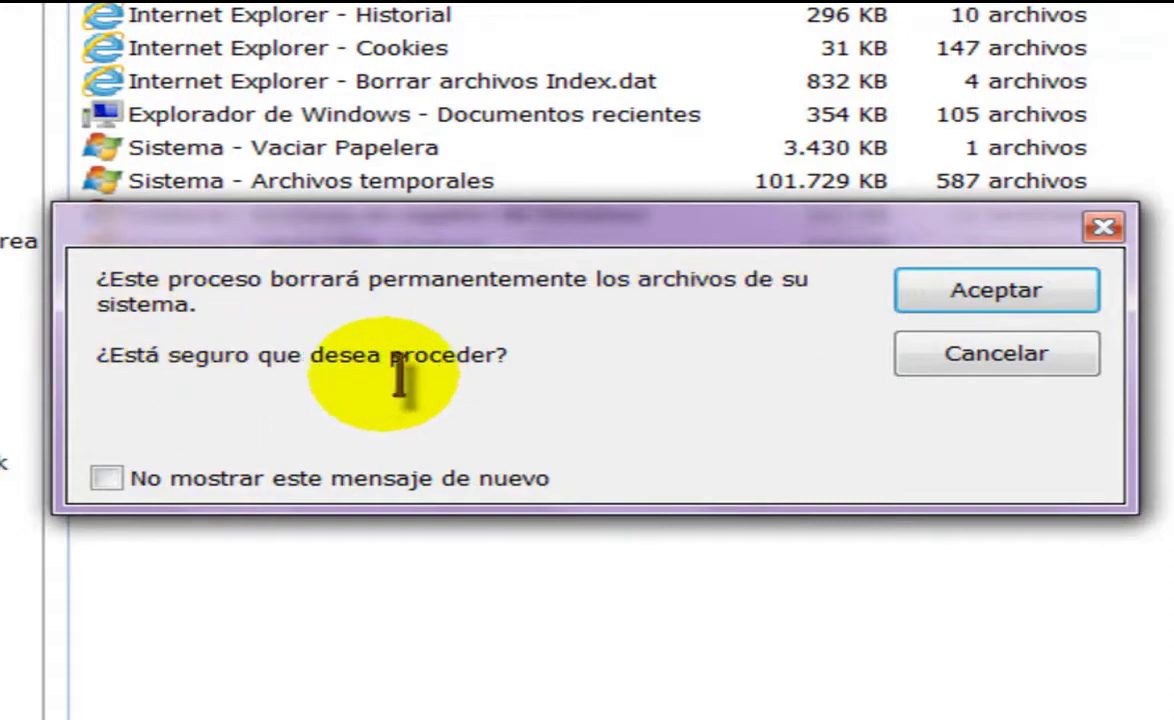
click(1022, 286)
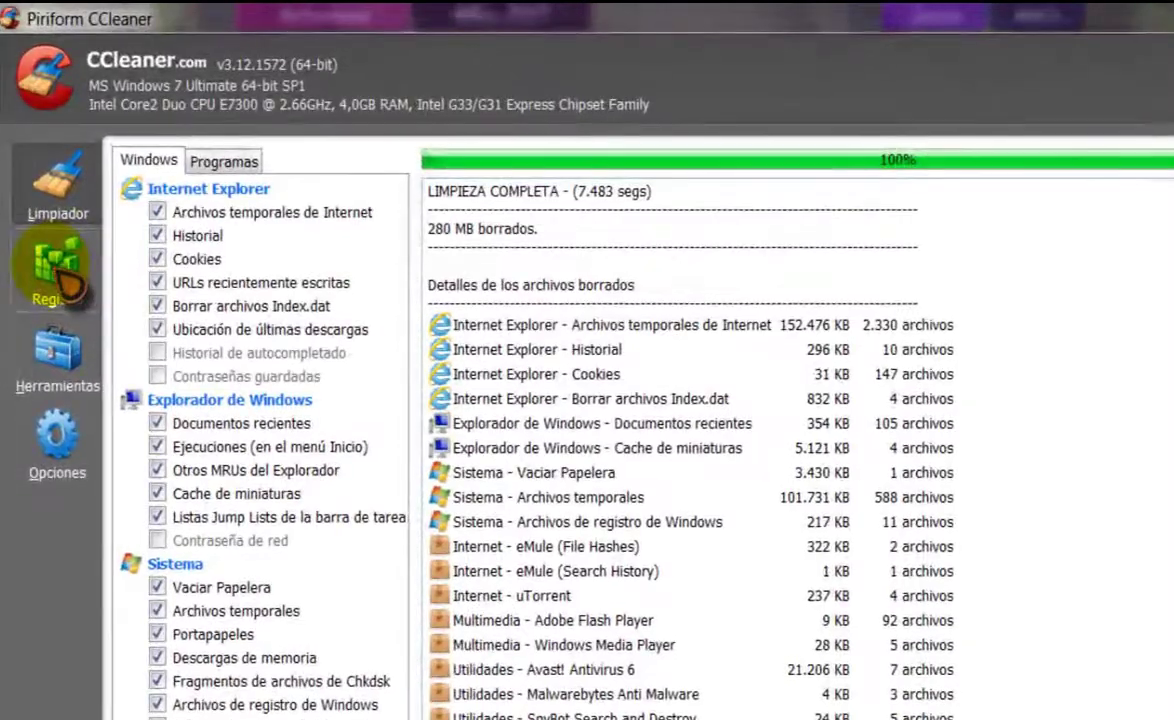
- Go to the Limpiador del Registro with all its categories ticked and scan the registry for problems
click(60, 275)
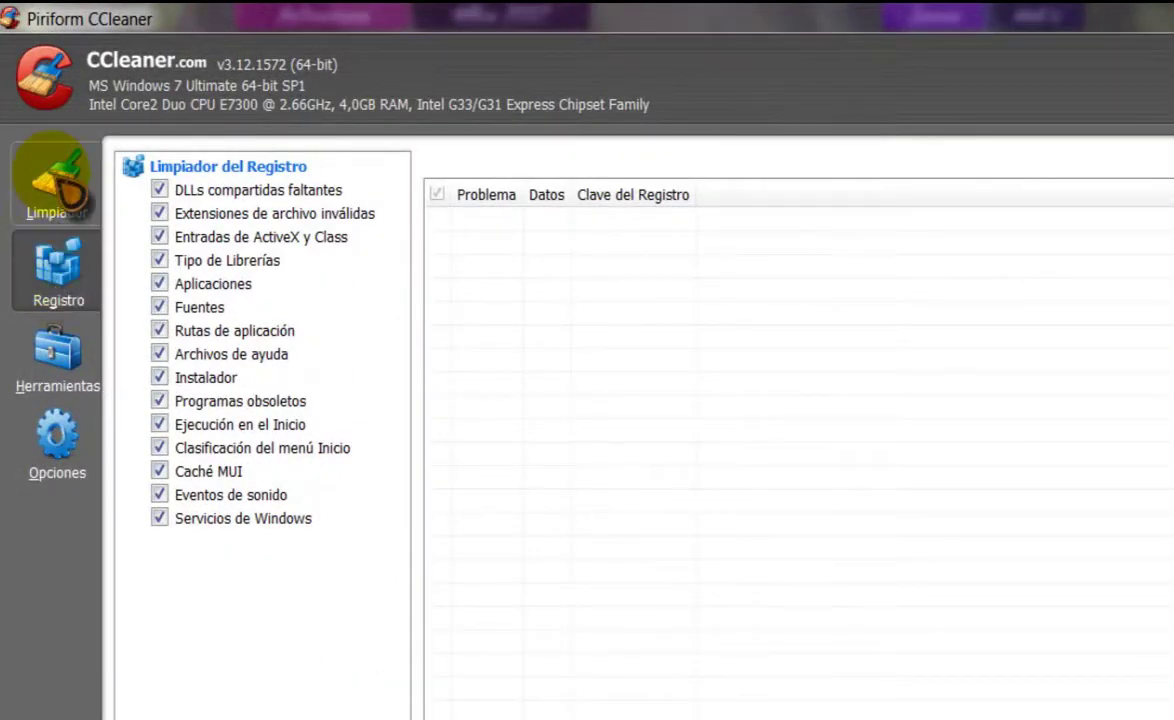
click(60, 185)
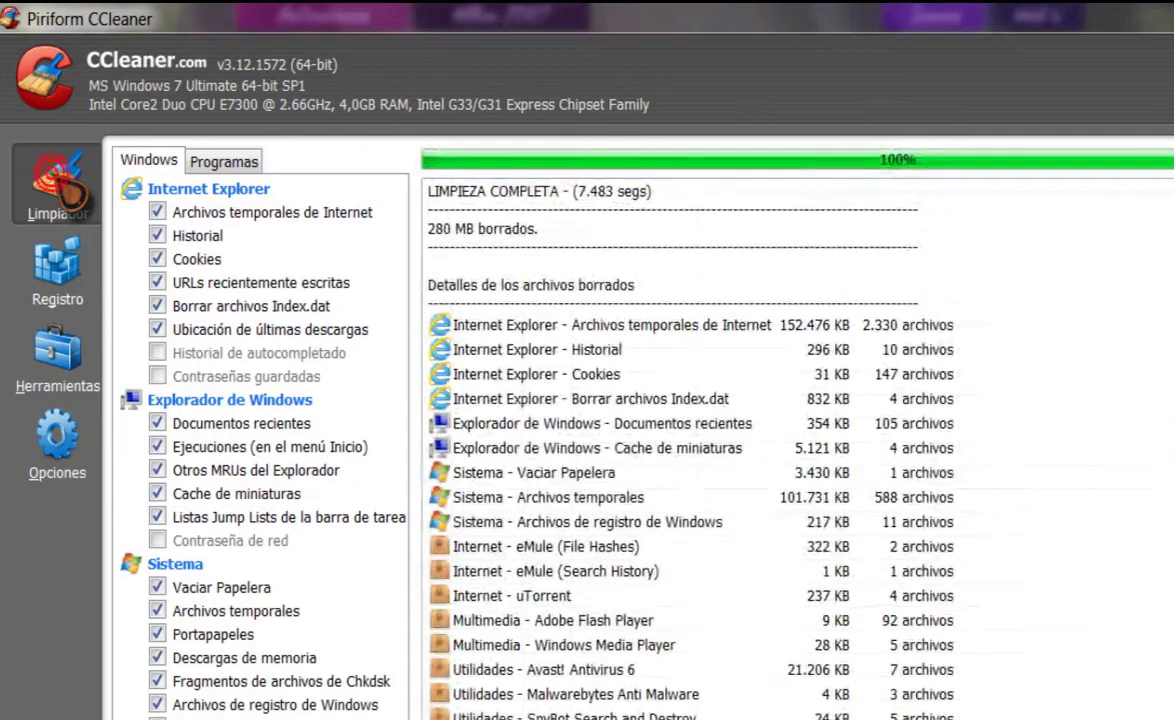
click(50, 268)
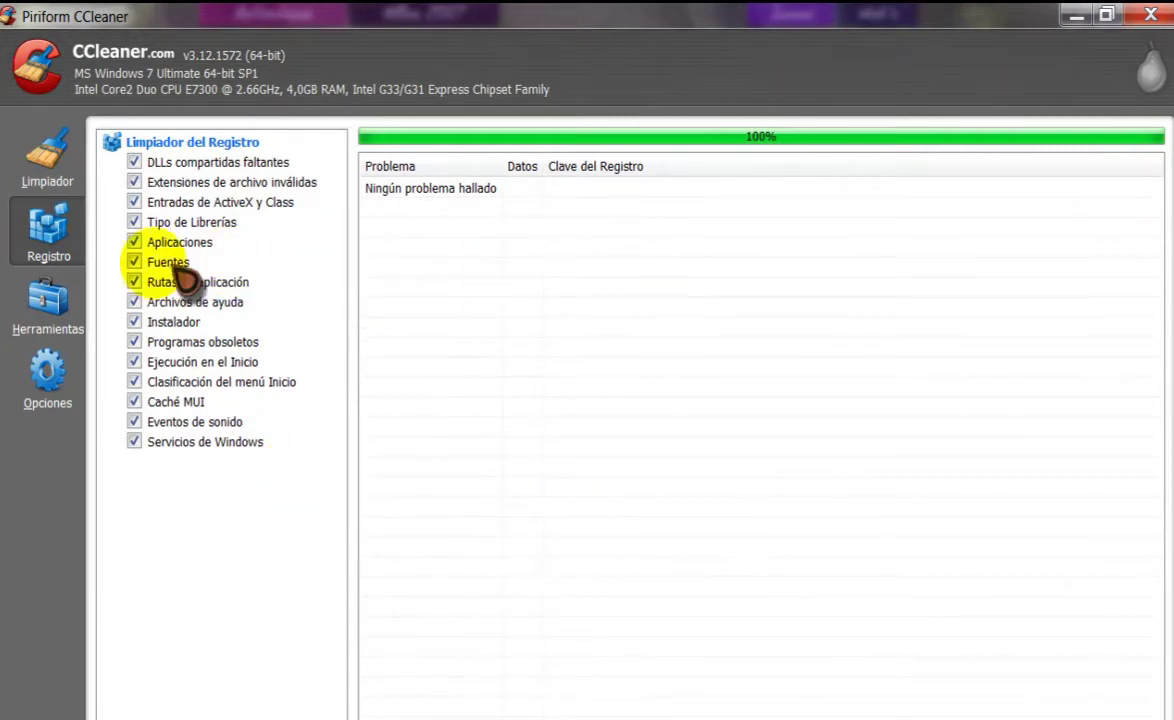
- Browse the installed programs under Desinstalar programas, select Adobe Reader X (10.1.1) - Español, and briefly recheck the registry results
click(48, 302)
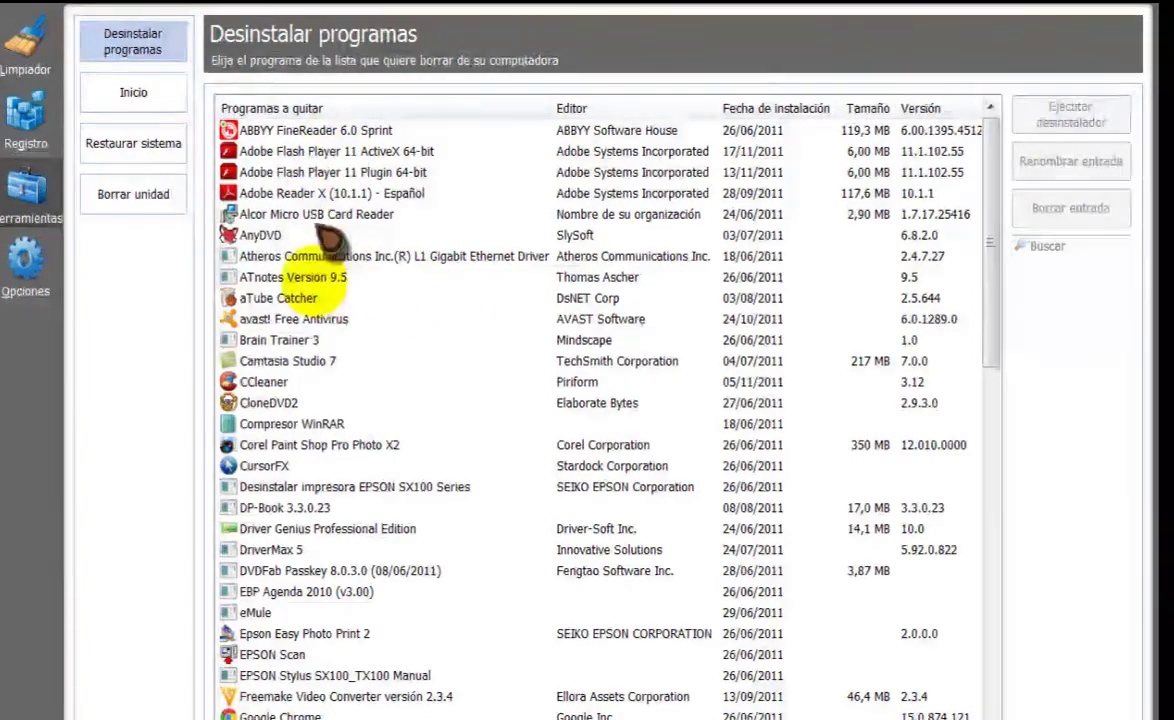
scroll(326, 334, down, 7)
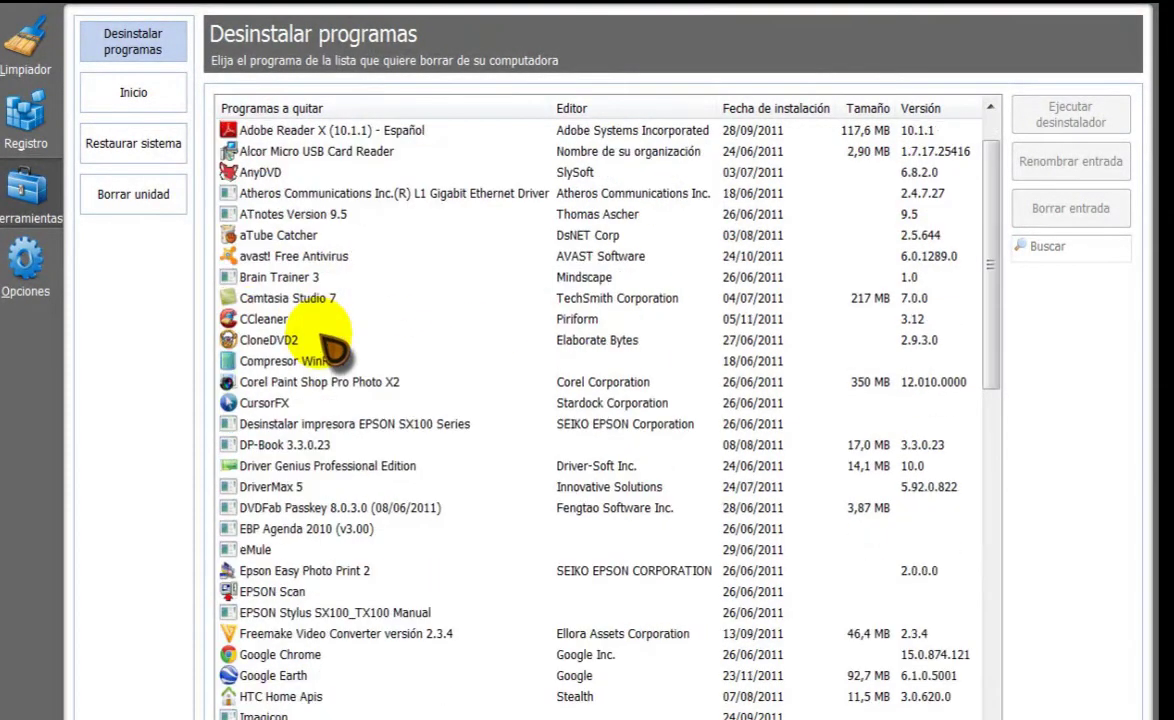
scroll(328, 345, down, 15)
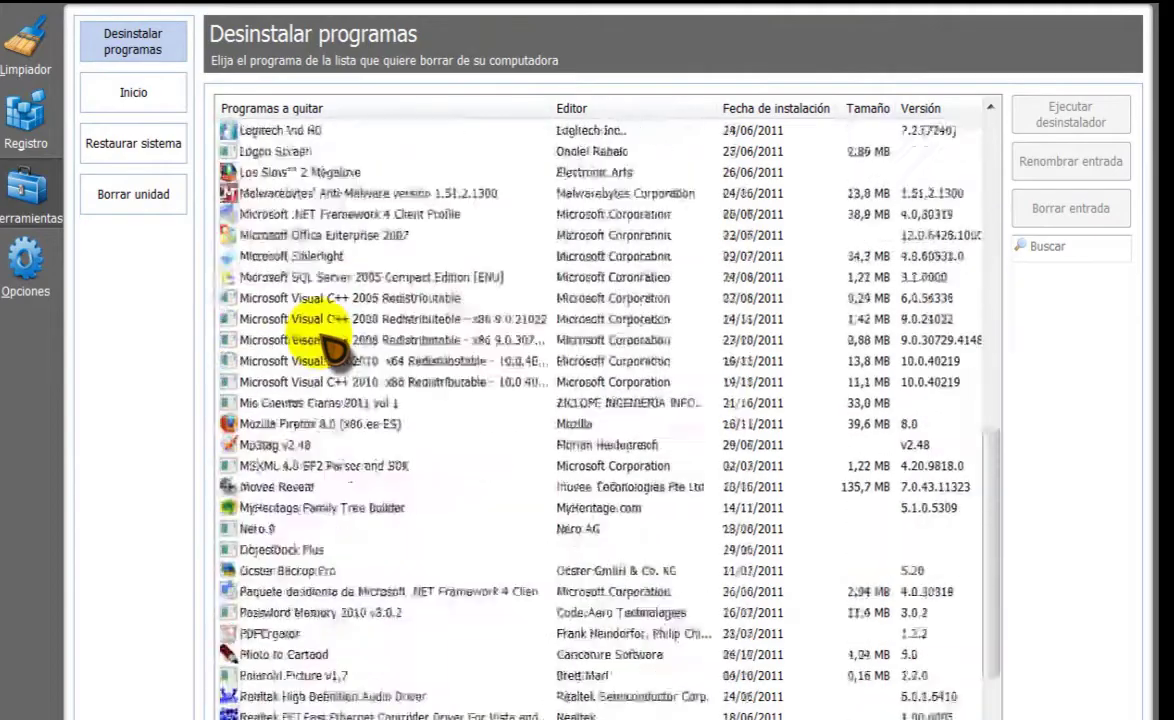
scroll(330, 350, up, 20)
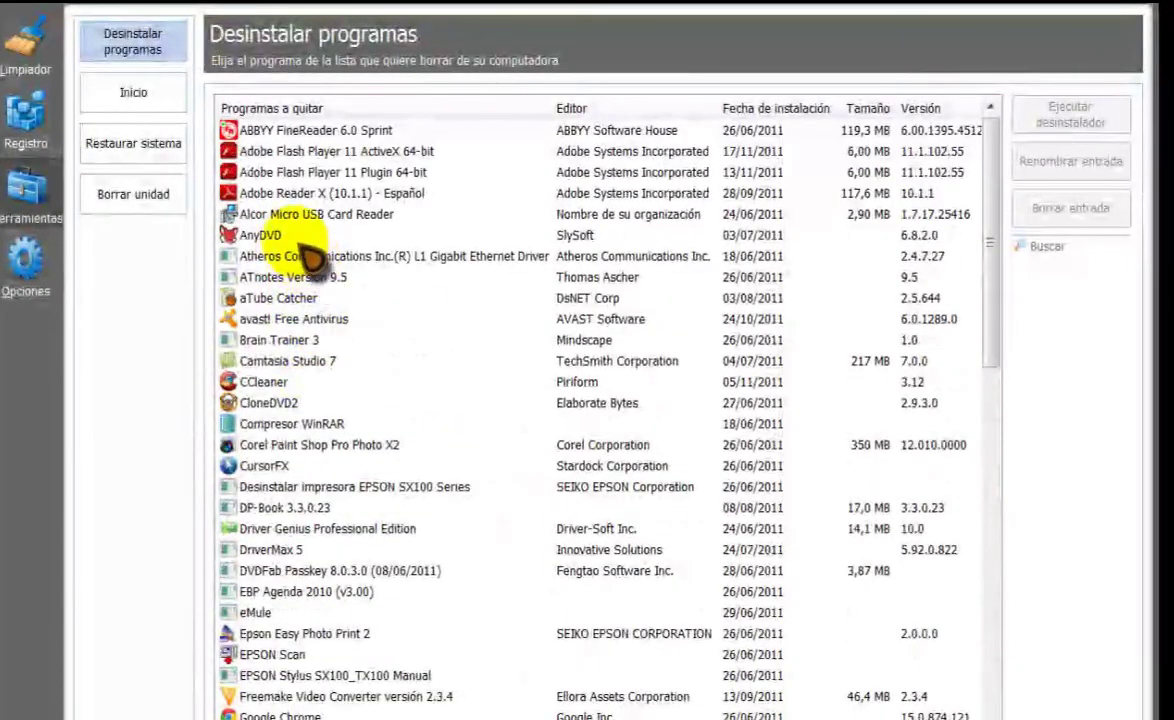
click(303, 196)
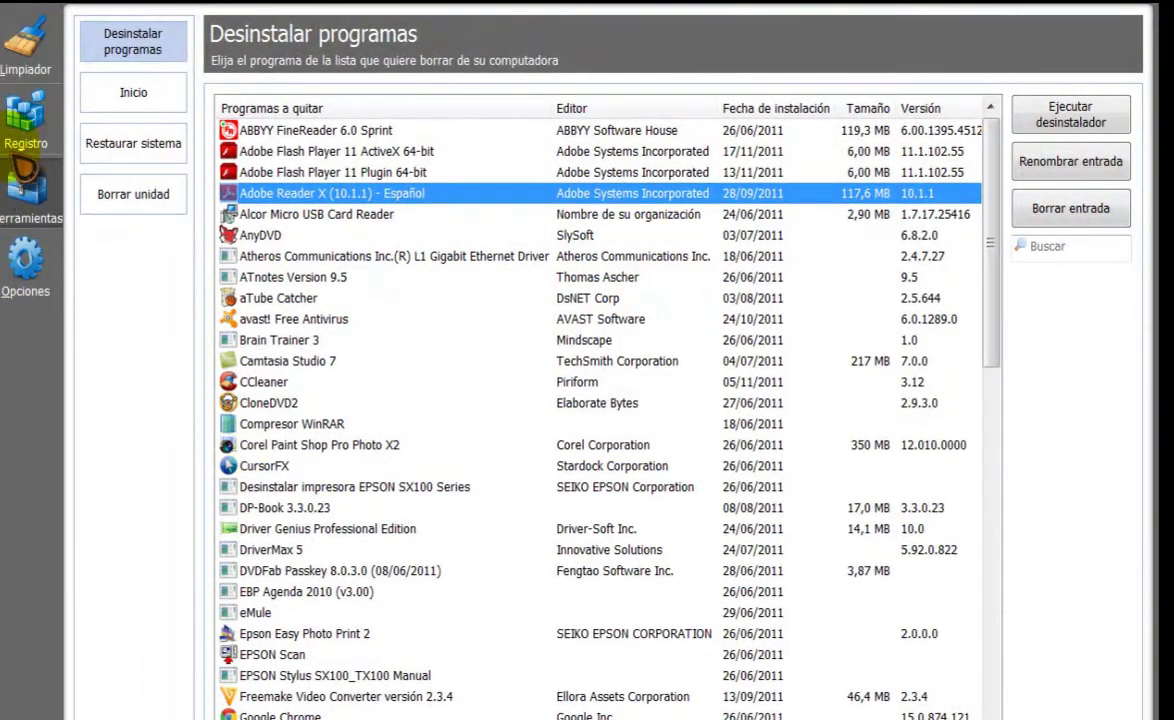
click(30, 138)
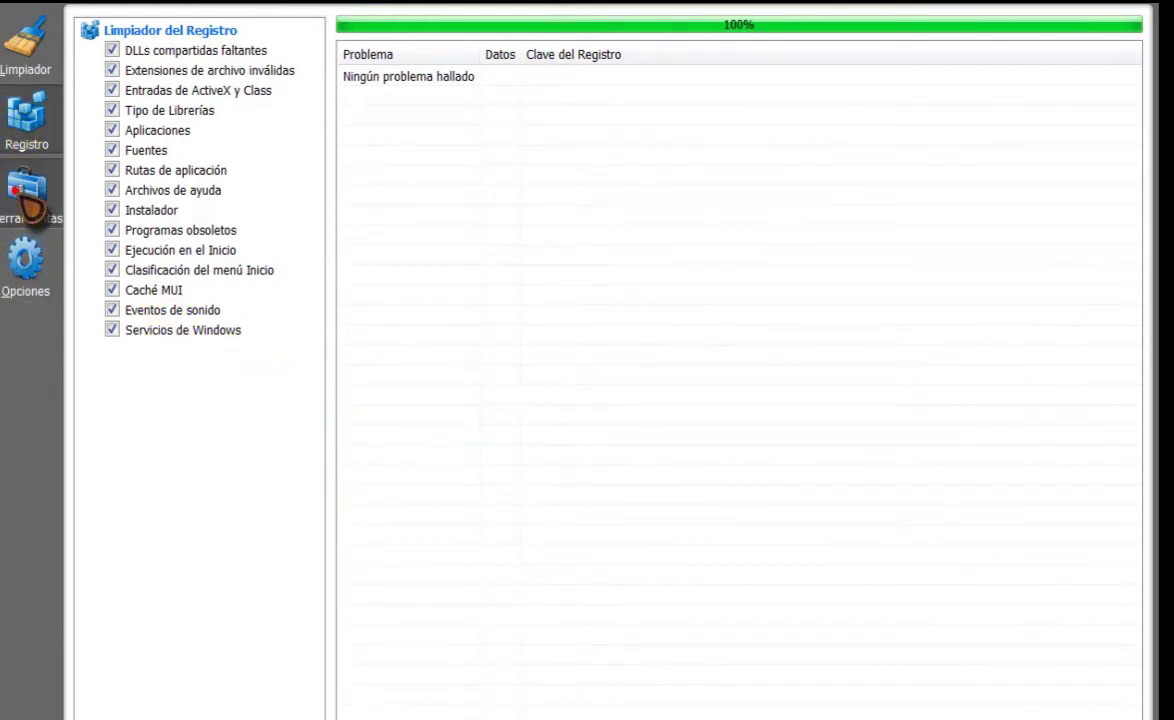
click(28, 195)
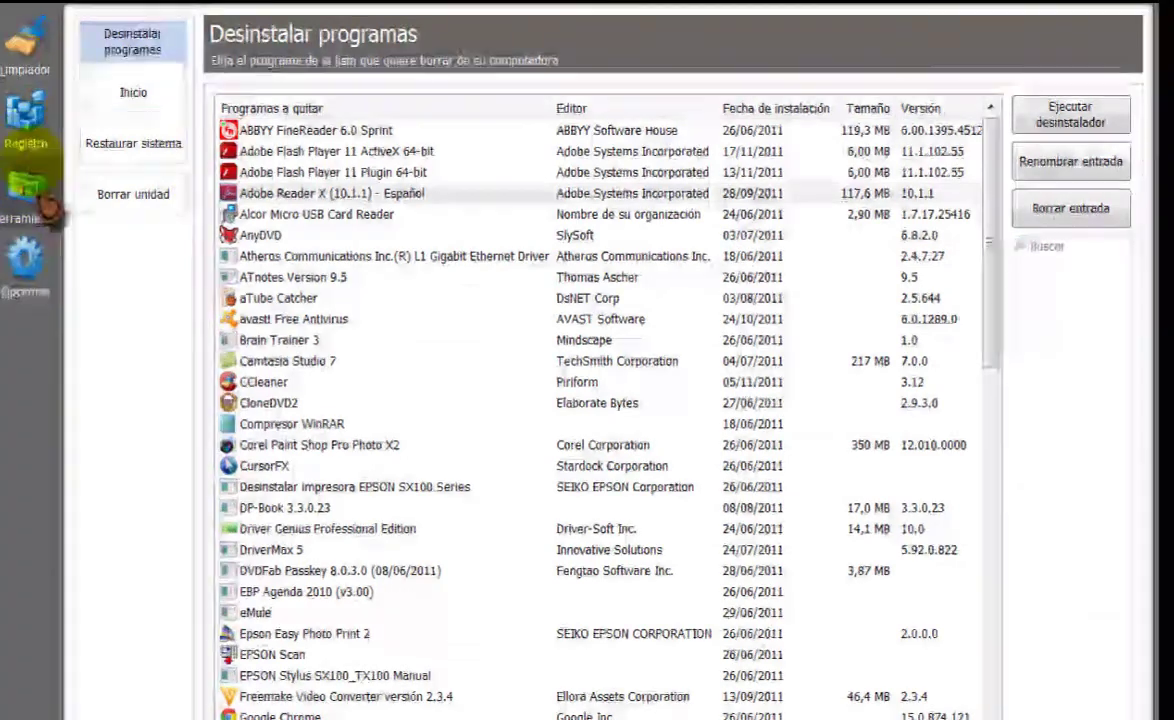
- Review CCleaner's basic Configuración options and the list of Cookies a borrar
click(35, 265)
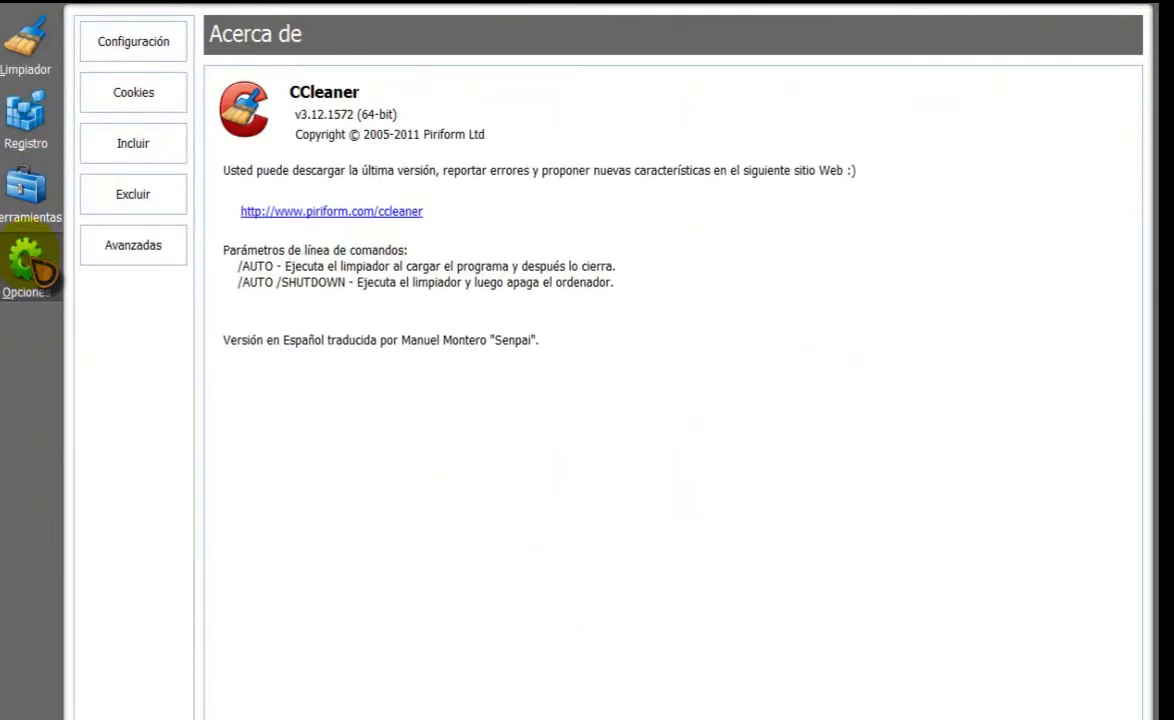
click(104, 45)
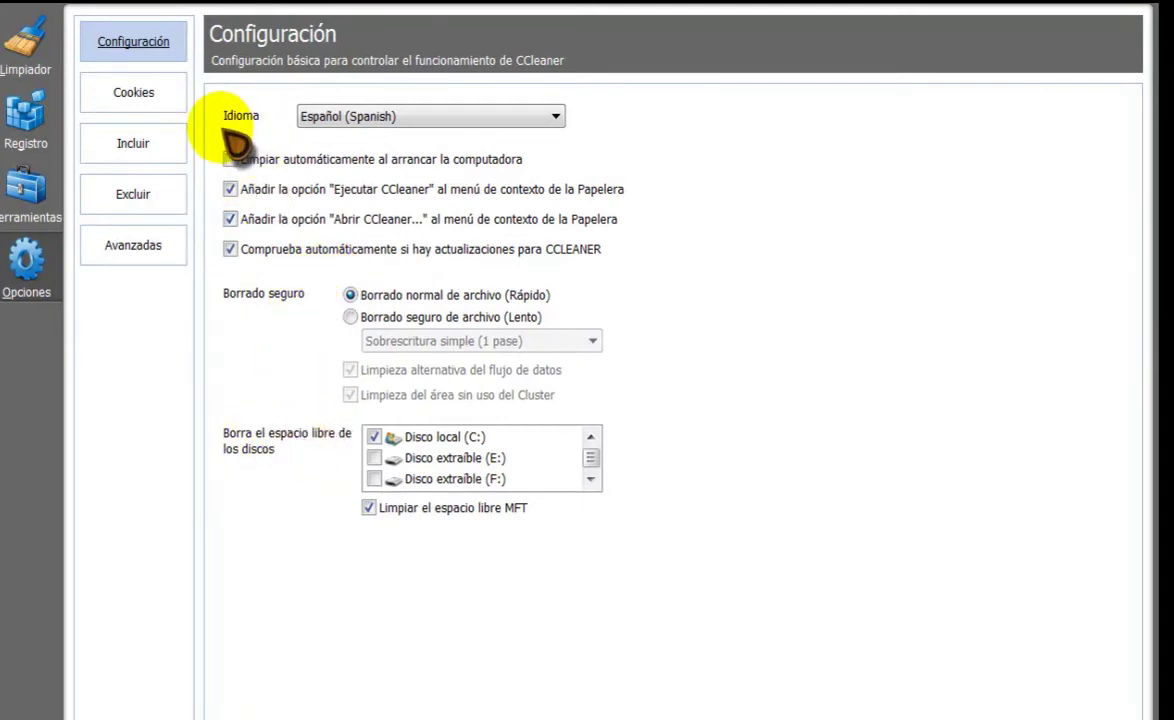
click(118, 92)
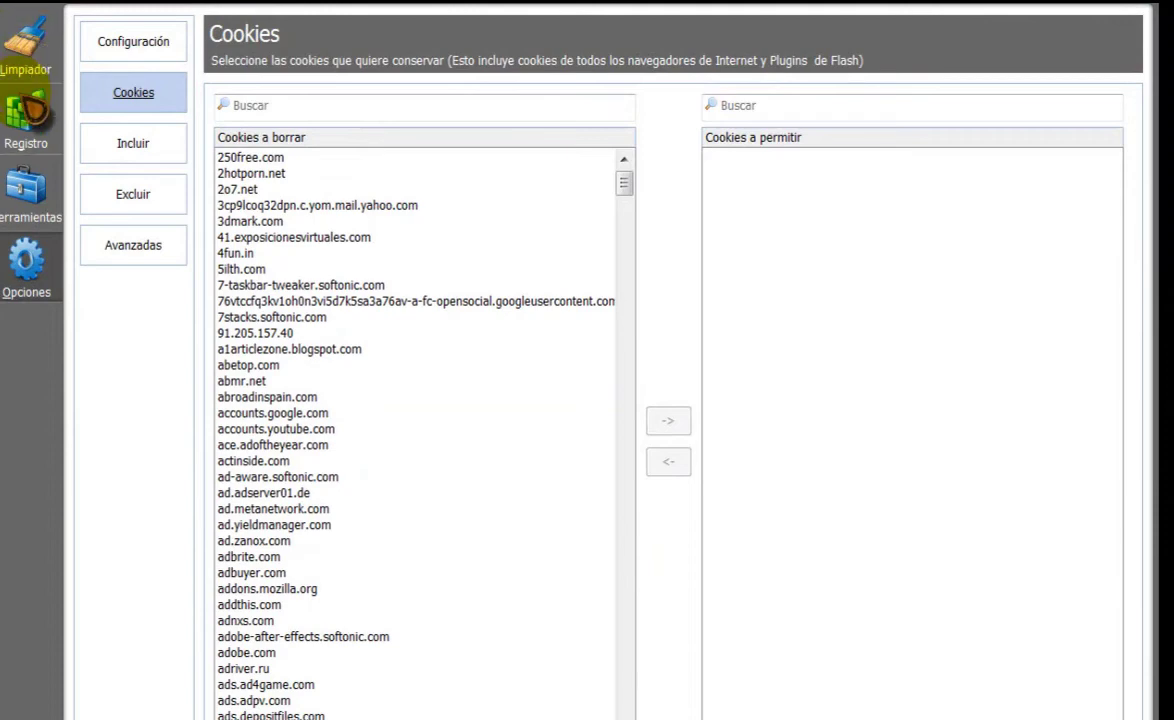
- Revisit the Limpiador, Registro and Herramientas sections, and close CCleaner
click(36, 58)
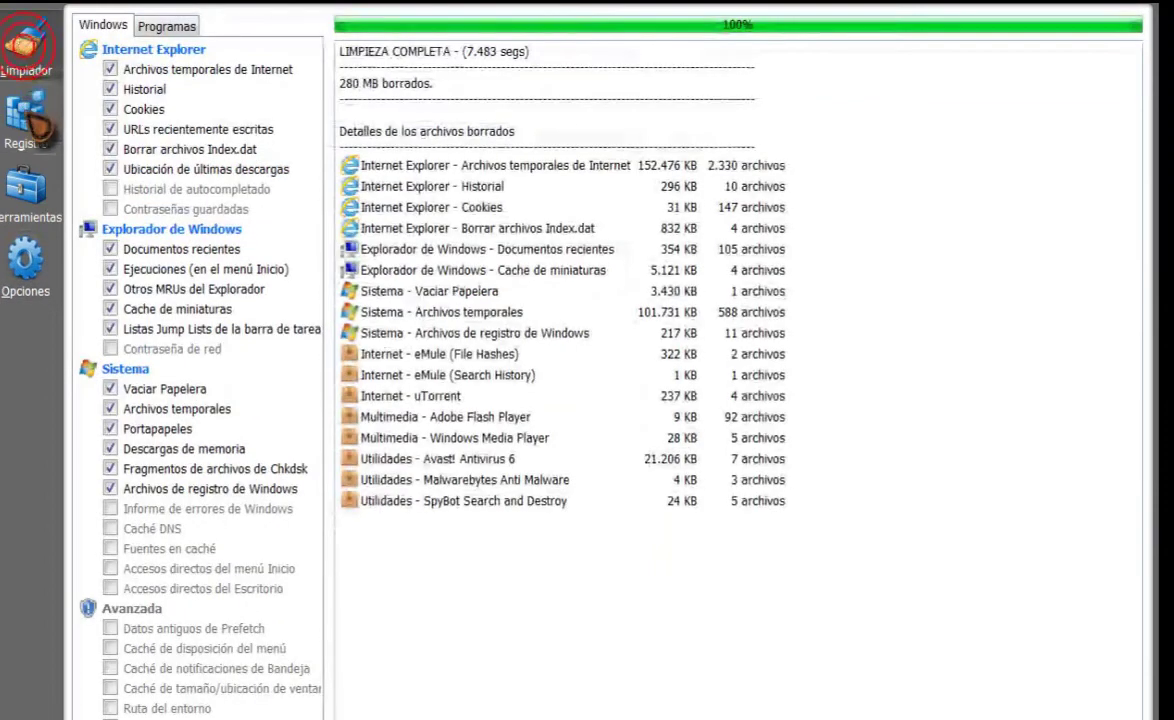
click(30, 118)
click(31, 190)
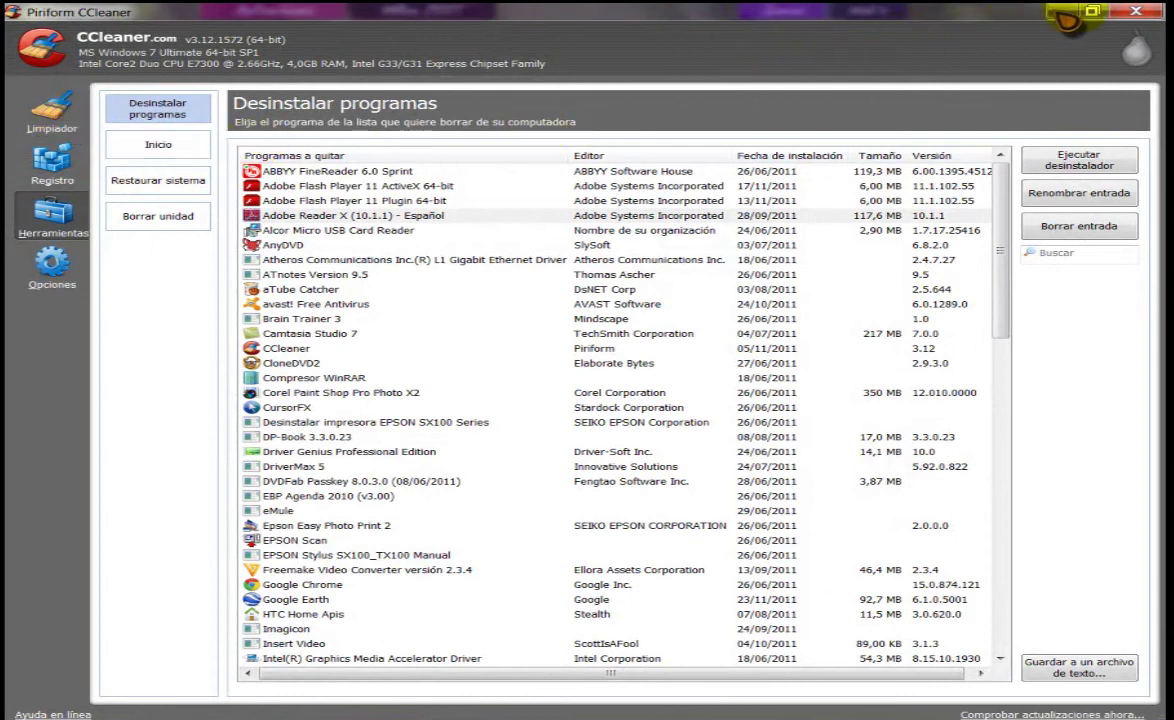
click(1134, 16)
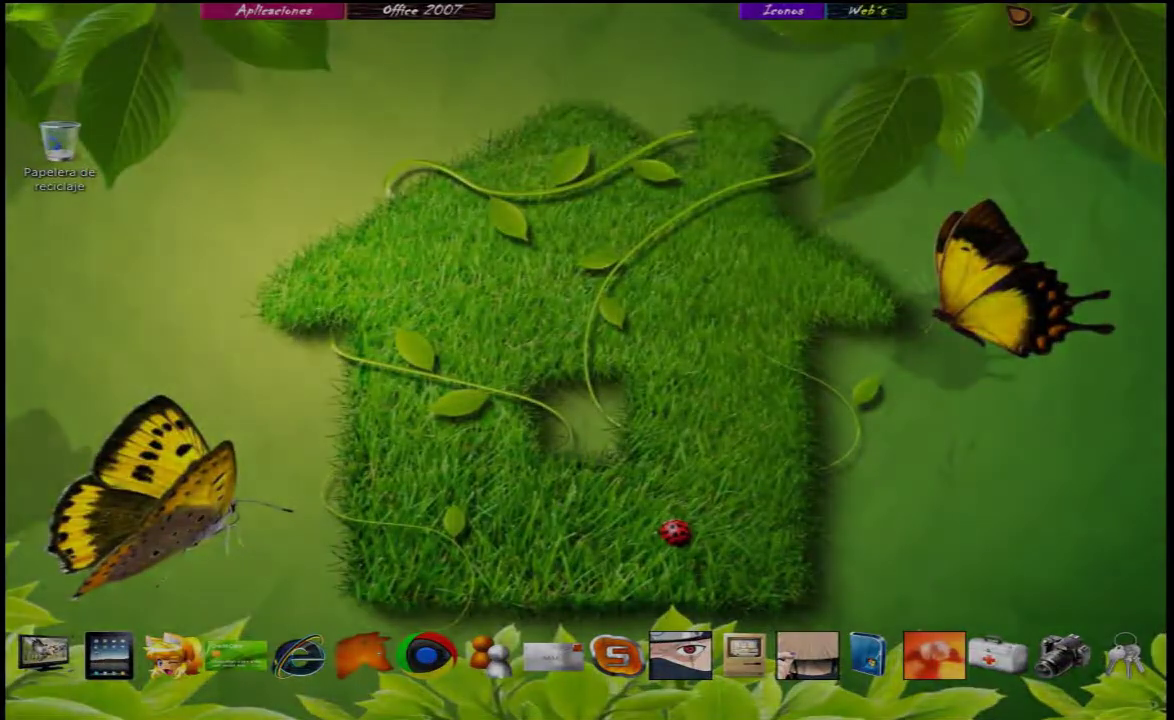